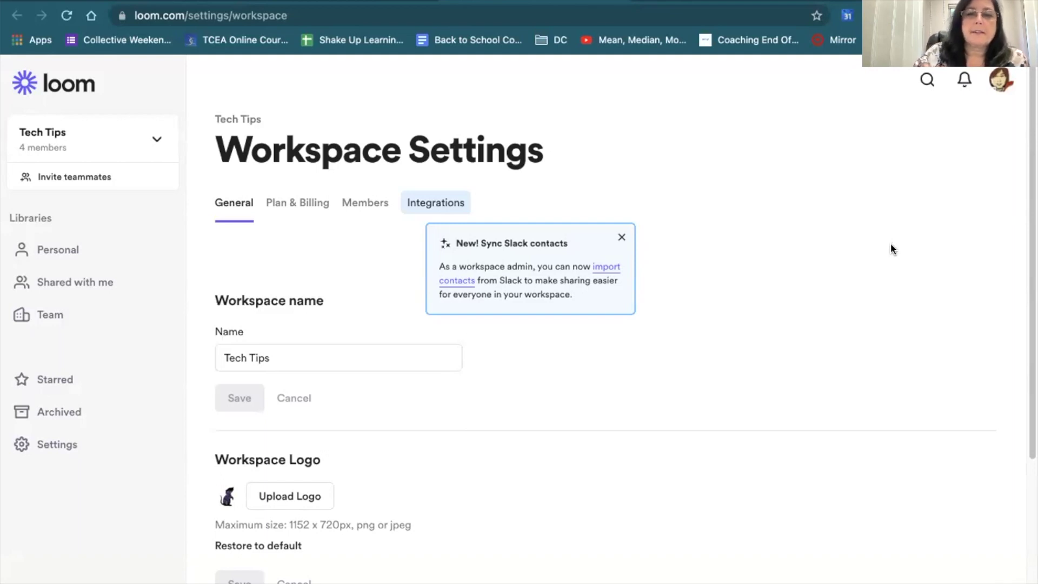
# - Look over the Tech Tips workspace menu and browse the Personal, Shared with me, Team and Archived libraries
pyautogui.click(154, 141)
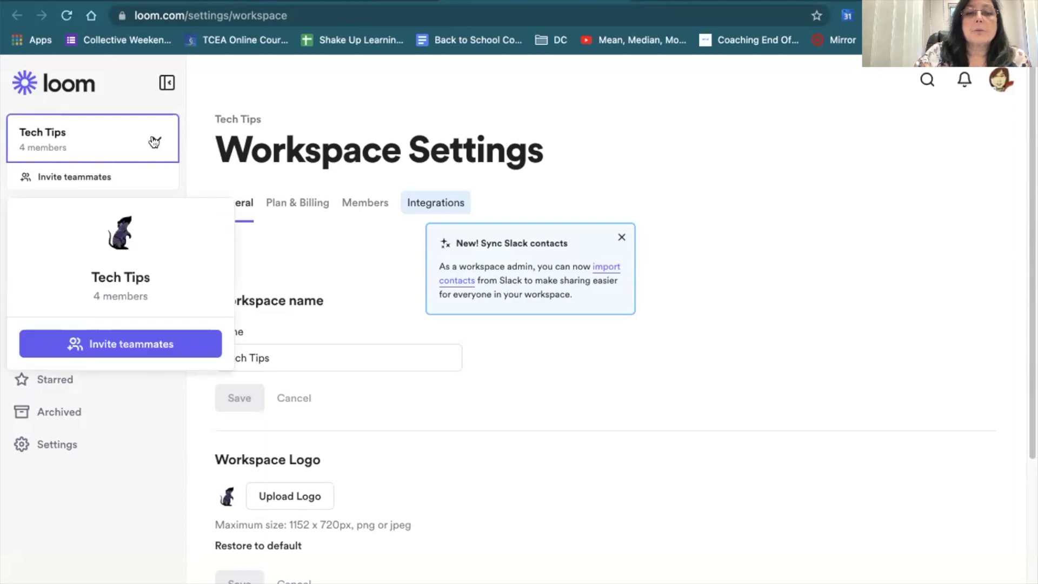
pyautogui.click(107, 136)
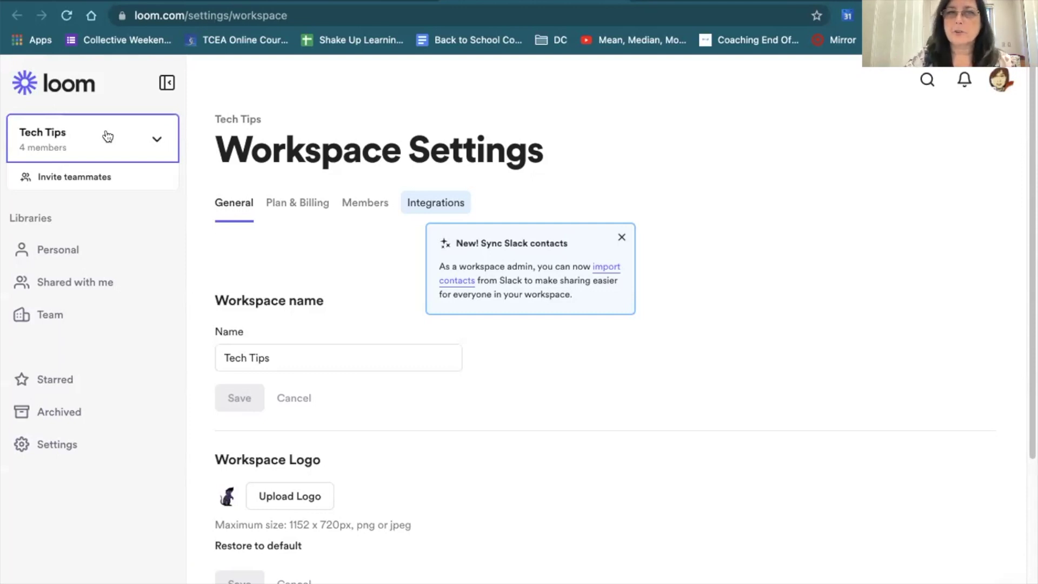
pyautogui.click(63, 248)
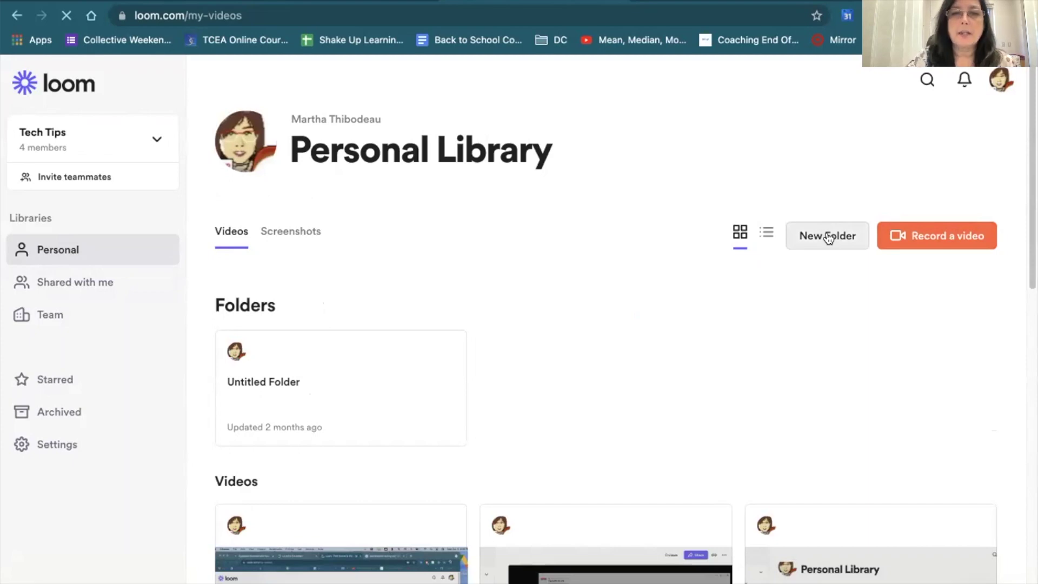
pyautogui.click(65, 283)
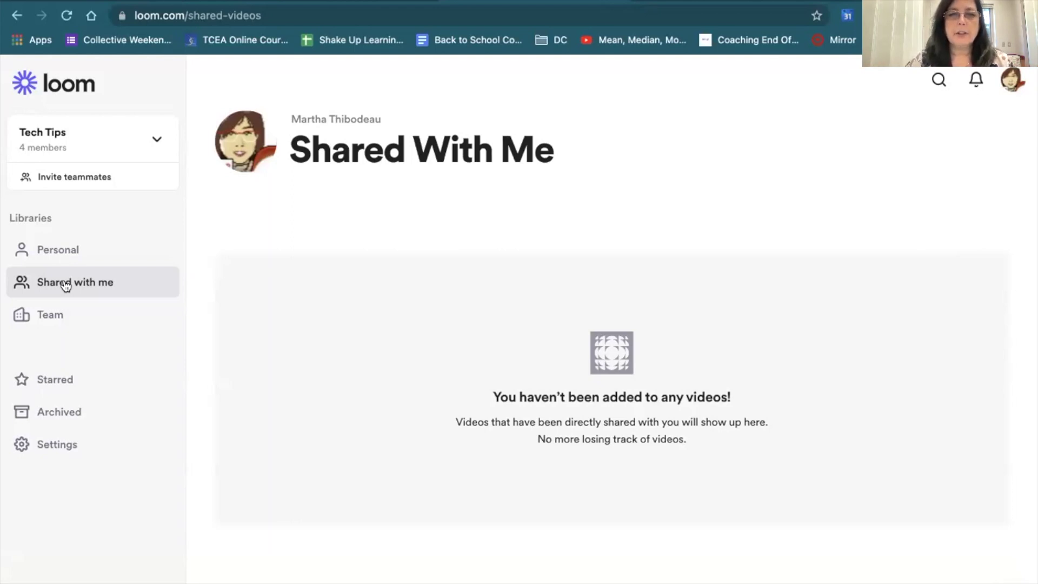
pyautogui.click(88, 319)
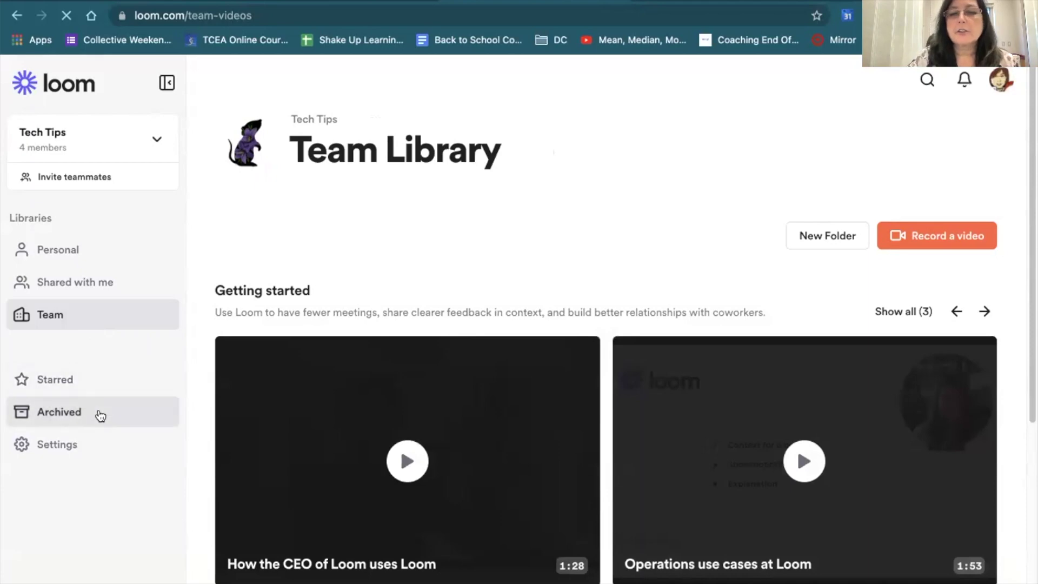
pyautogui.click(258, 381)
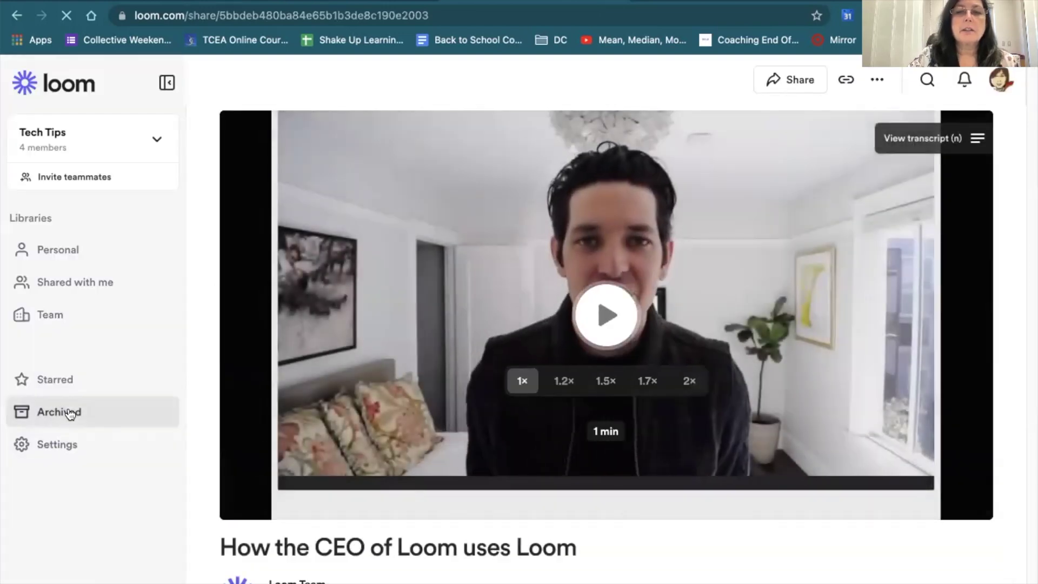
pyautogui.click(68, 412)
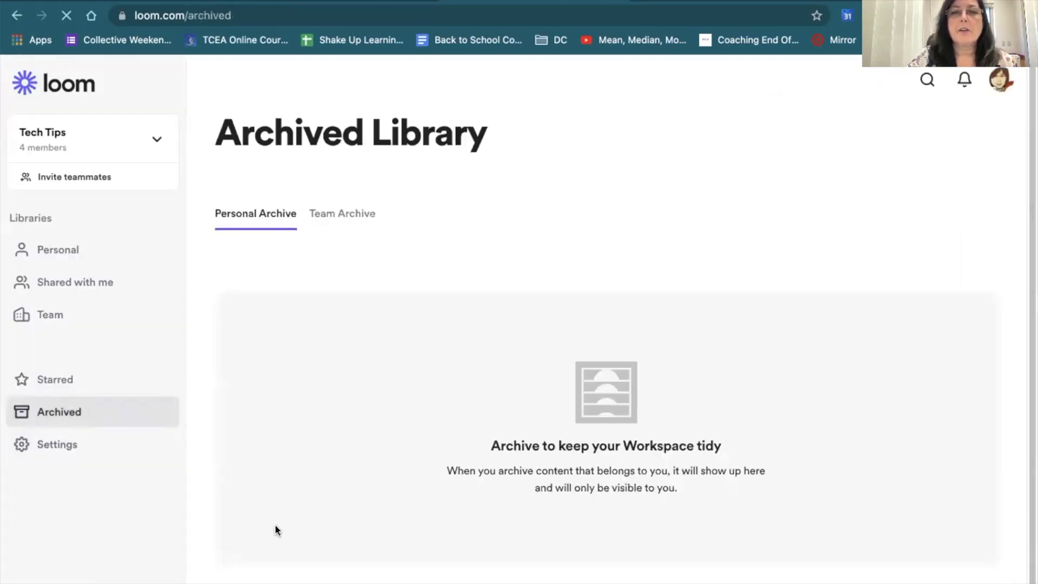
# - Open the workspace settings and examine the general options from workspace name to membership
pyautogui.click(59, 445)
pyautogui.click(72, 476)
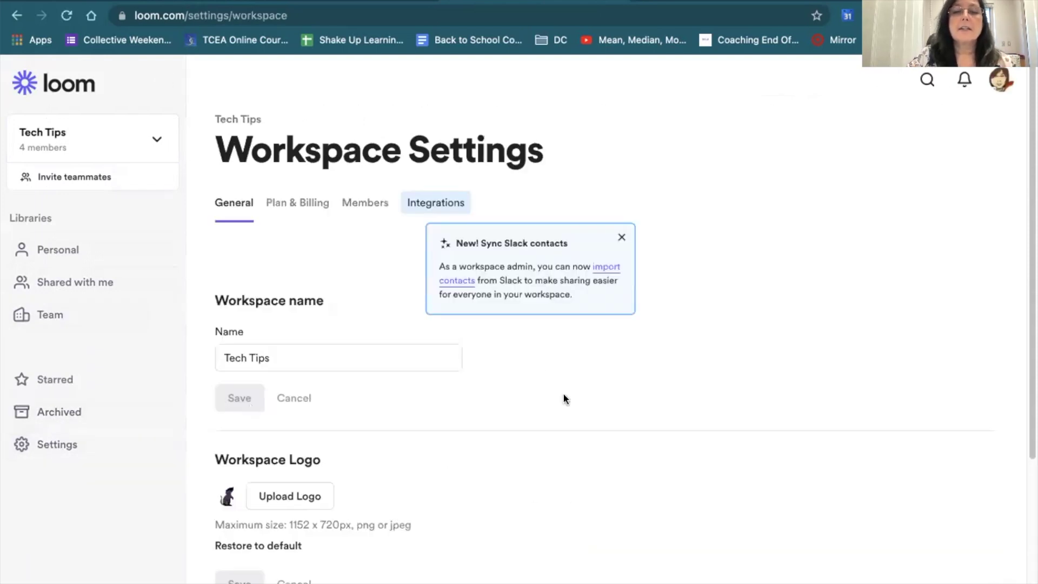
pyautogui.scroll(-2, 528, 367)
pyautogui.scroll(-5, 527, 365)
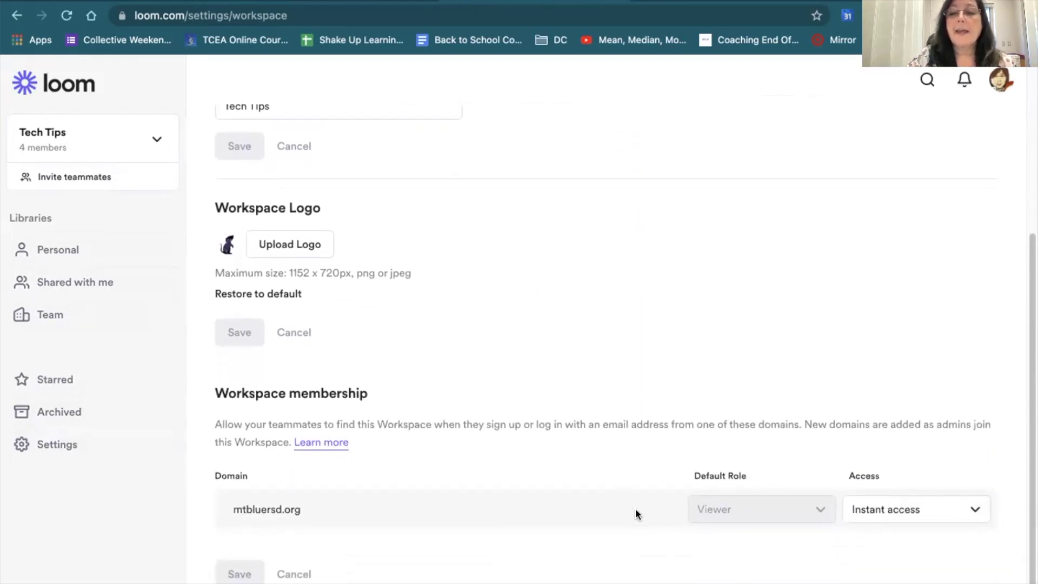
# - Open the personal settings and review the account options from name and photos through contact info, password and workspace content
pyautogui.moveTo(75, 465)
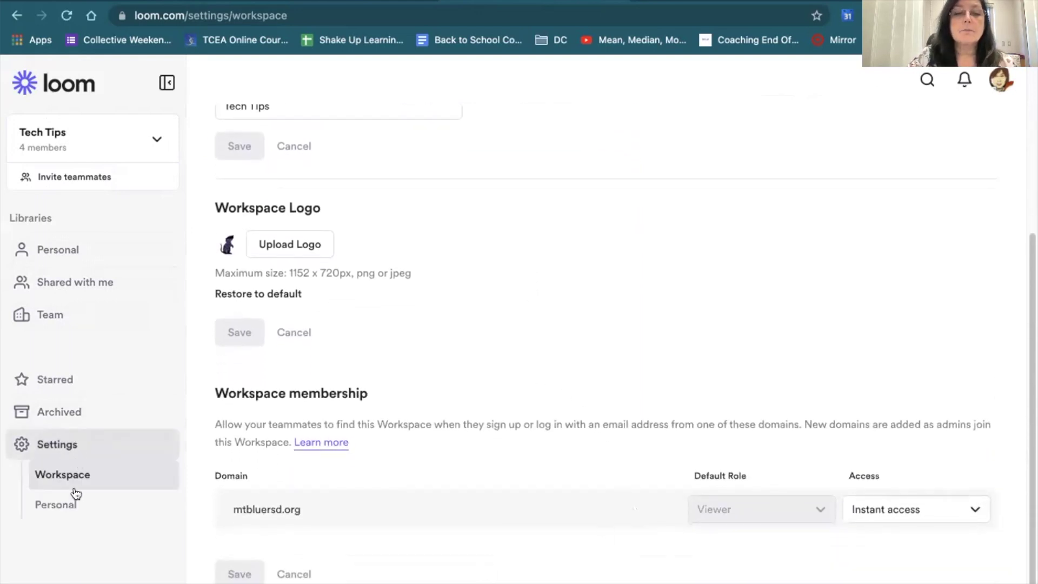
pyautogui.click(67, 507)
pyautogui.scroll(-1, 715, 496)
pyautogui.moveTo(379, 313)
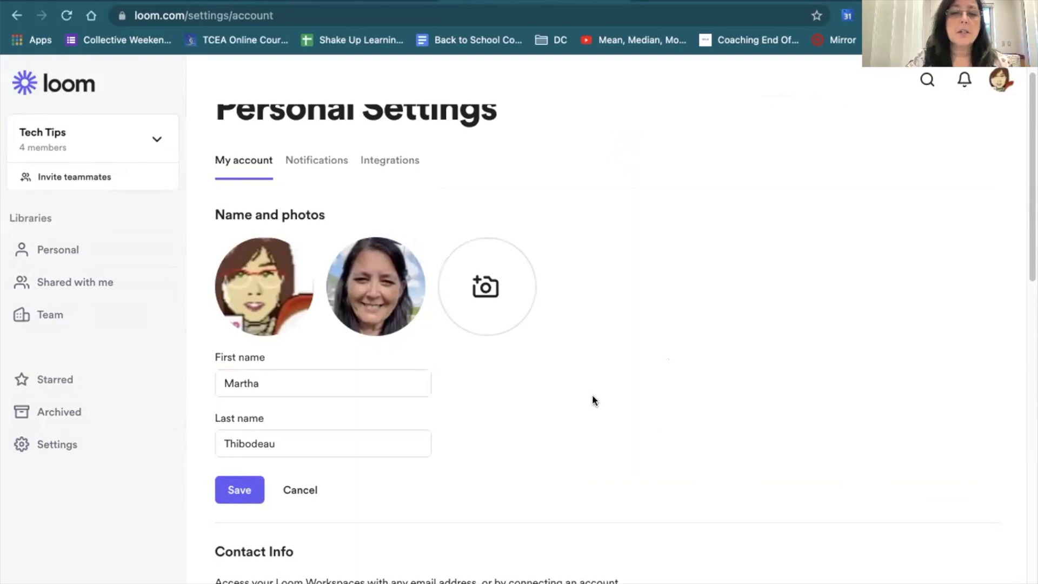
pyautogui.scroll(-12, 594, 485)
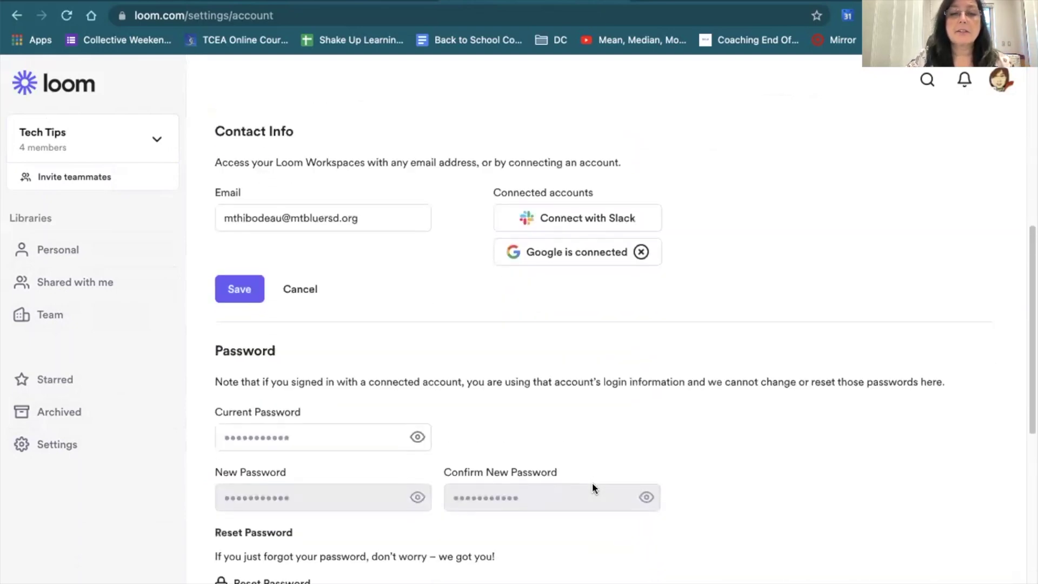
pyautogui.scroll(-7, 593, 488)
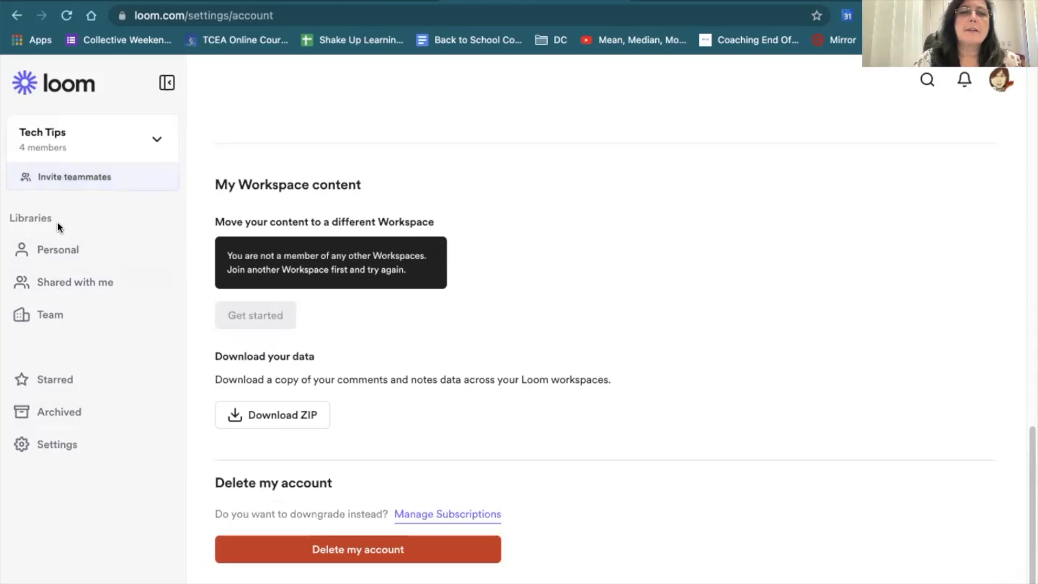
# - Return to the personal library and open the video recorder
pyautogui.click(54, 249)
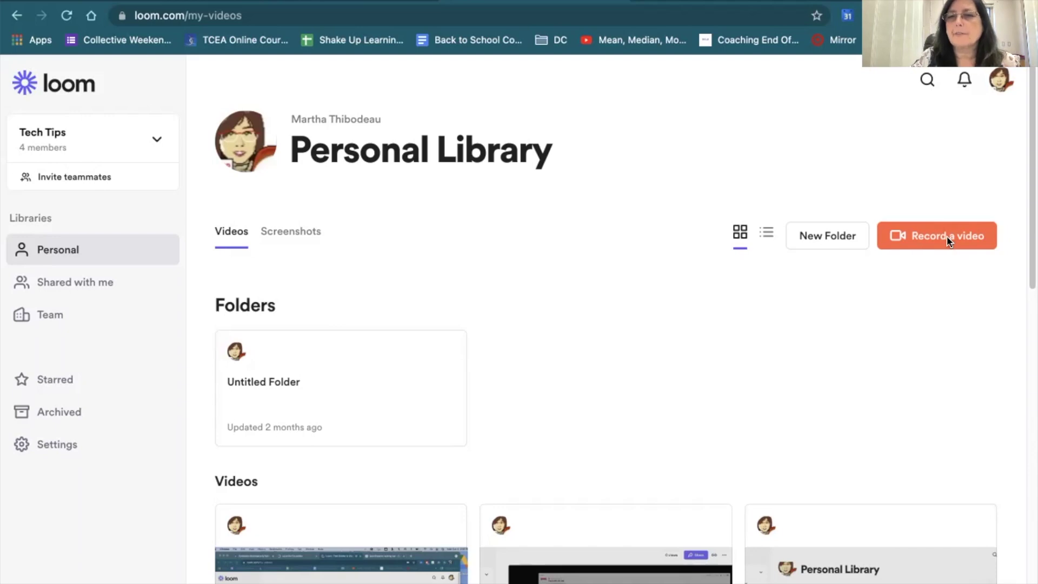
pyautogui.click(949, 243)
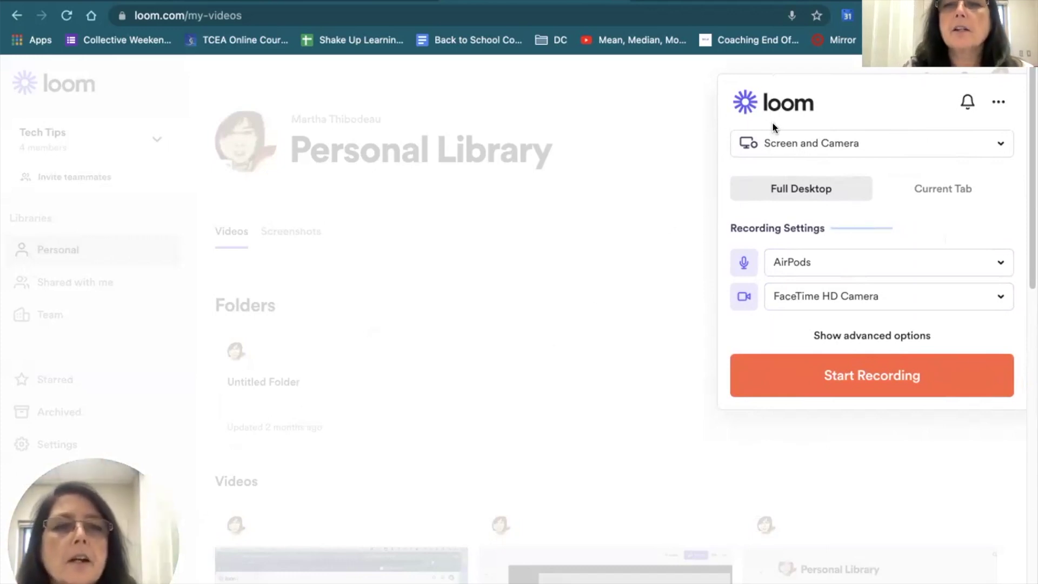
# - Try the Screen Only and Camera Only capture modes and return to Screen and Camera
pyautogui.click(832, 138)
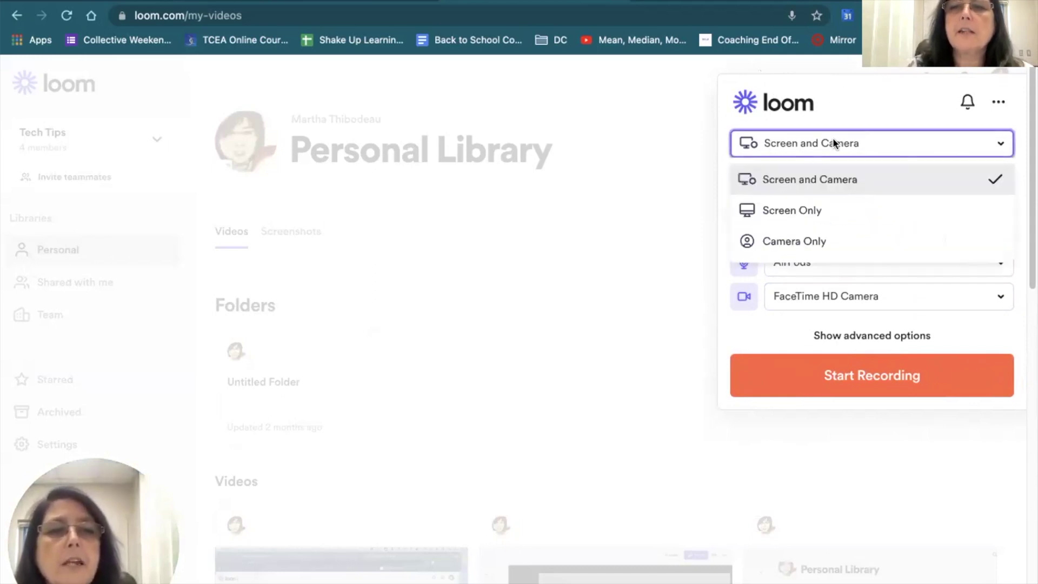
pyautogui.click(819, 210)
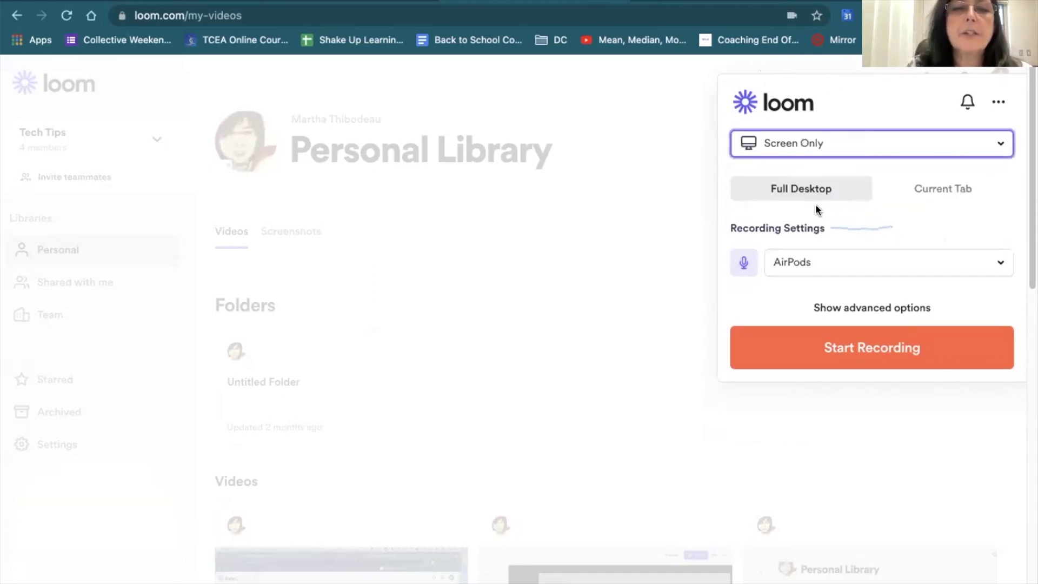
pyautogui.click(843, 142)
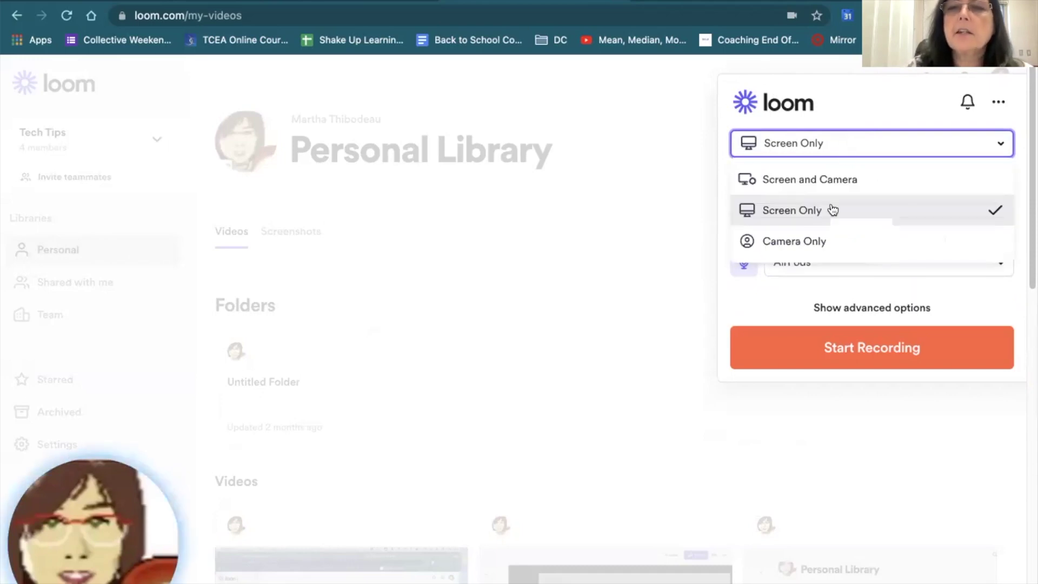
pyautogui.click(815, 244)
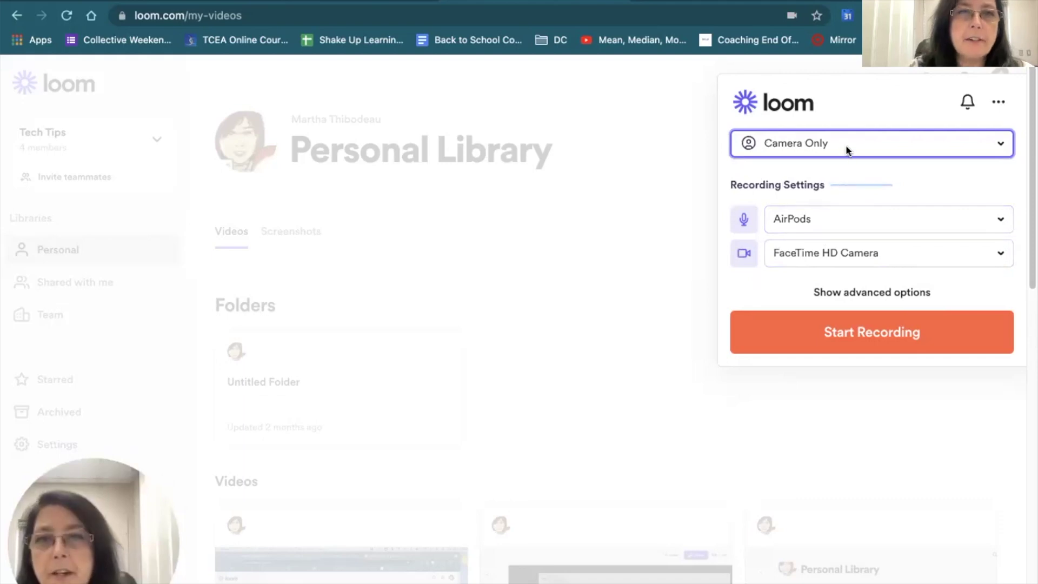
pyautogui.moveTo(114, 467)
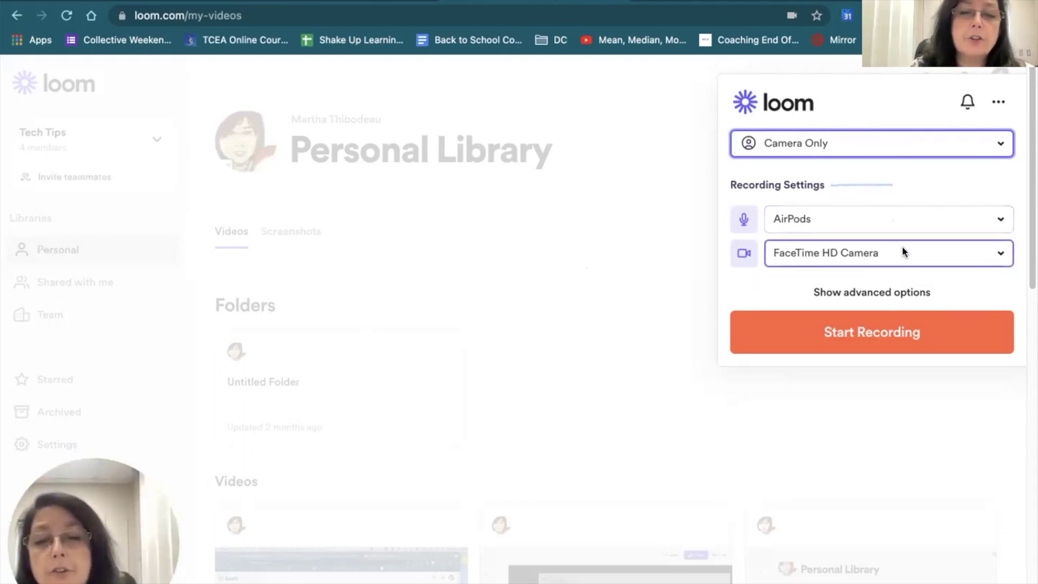
pyautogui.click(860, 146)
pyautogui.click(858, 179)
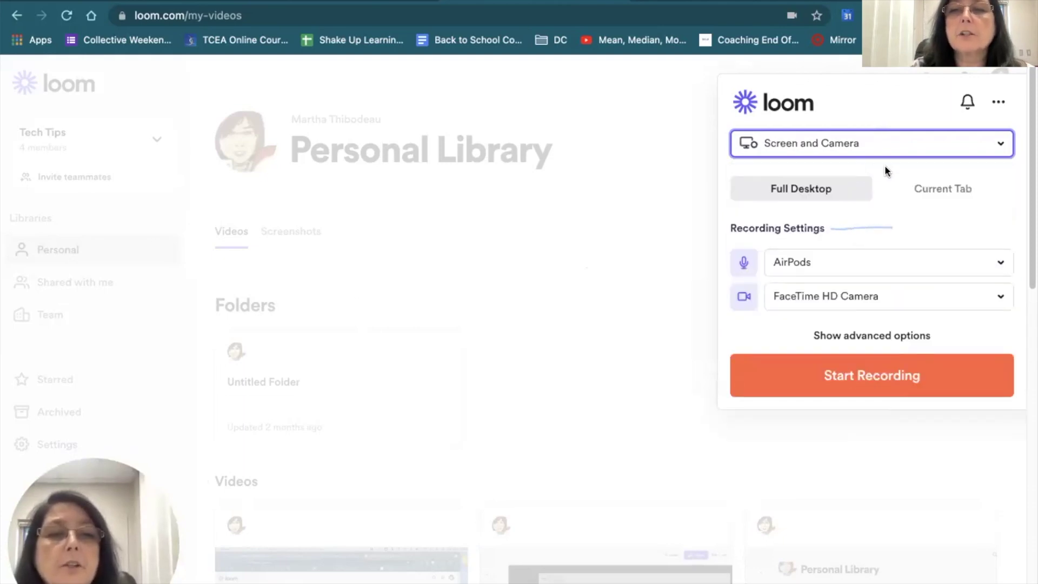
# - Set the recording area to Current Tab and switch the advanced Flip Camera option off and back on
pyautogui.click(957, 194)
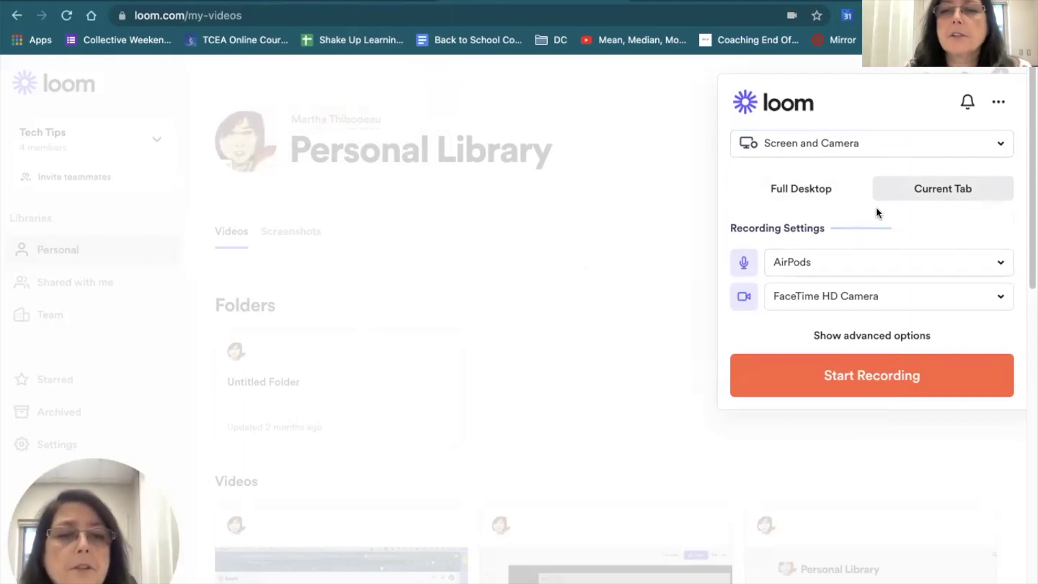
pyautogui.click(885, 340)
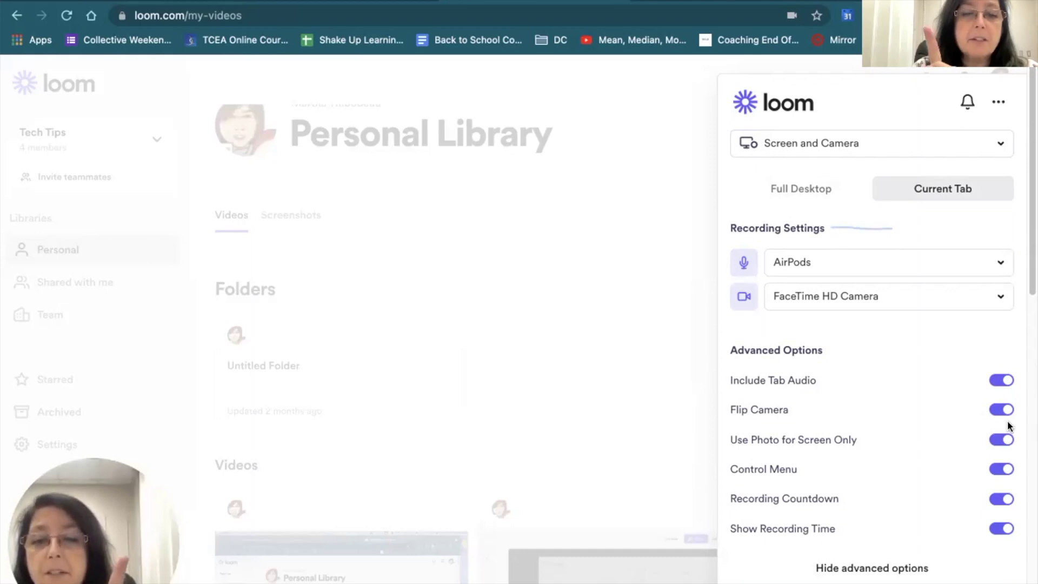
pyautogui.click(999, 411)
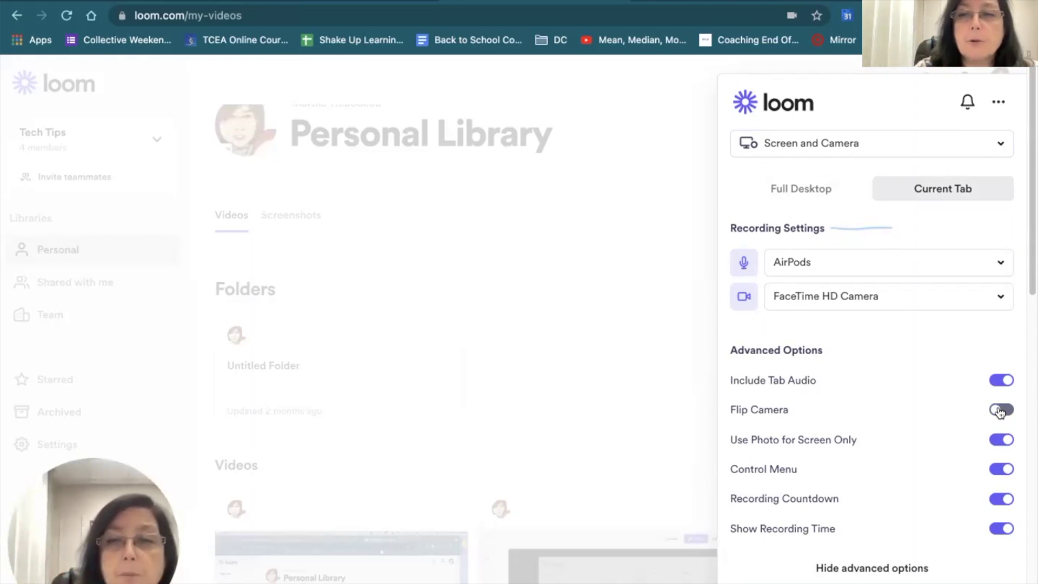
pyautogui.click(1000, 411)
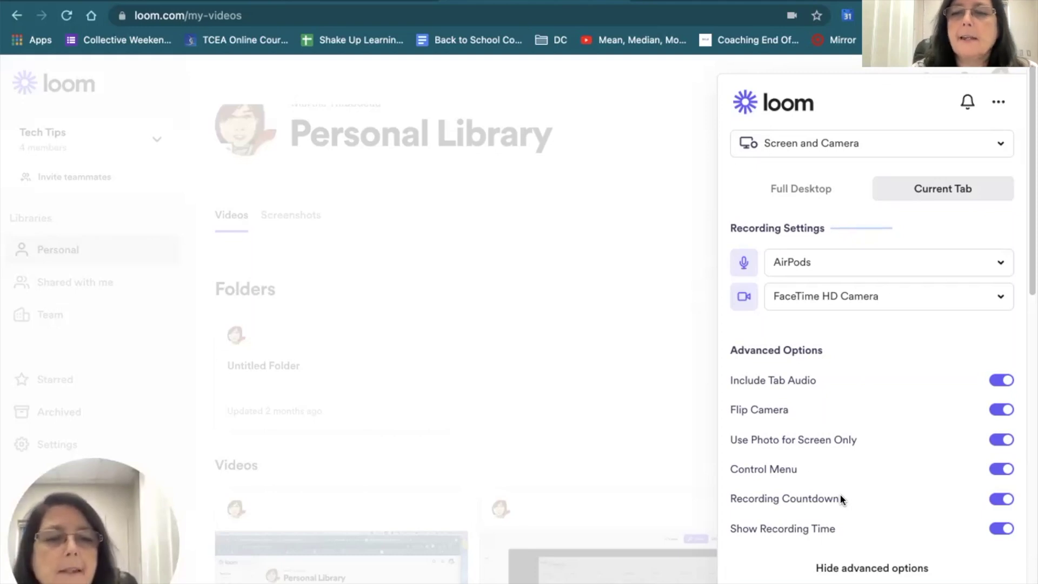
# - Hide the advanced options and start recording the current tab
pyautogui.click(881, 566)
pyautogui.click(889, 380)
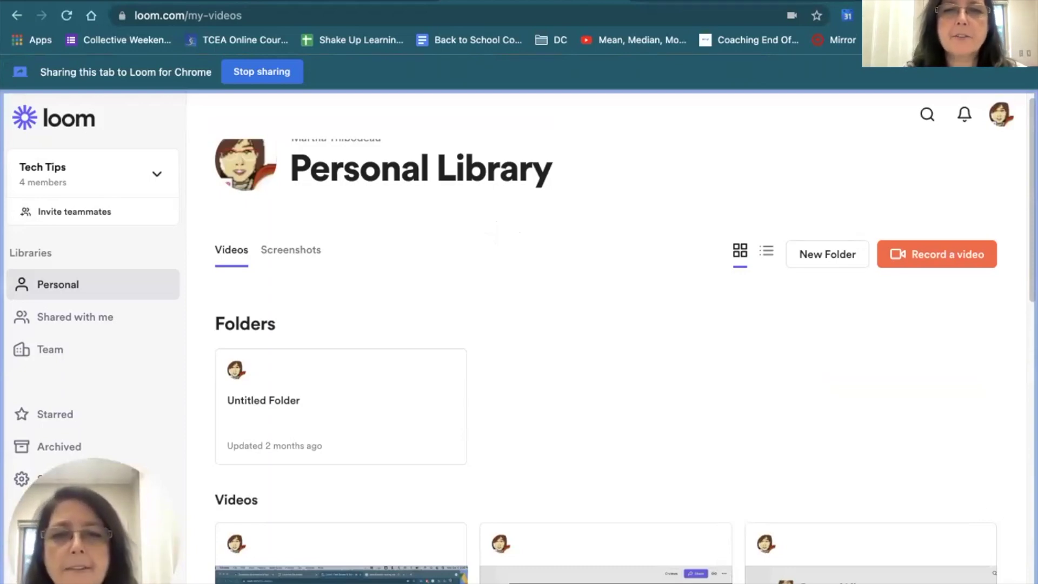
# - Browse the personal library's videos and select the one titled "27 September, 2021 - Loom Recording"
pyautogui.scroll(-15, 757, 468)
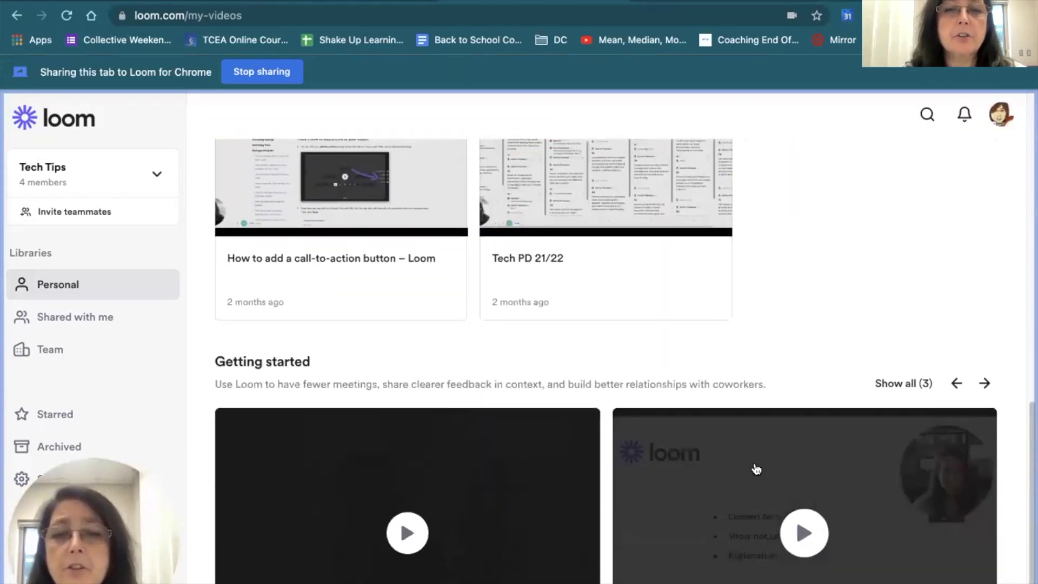
pyautogui.scroll(2, 756, 468)
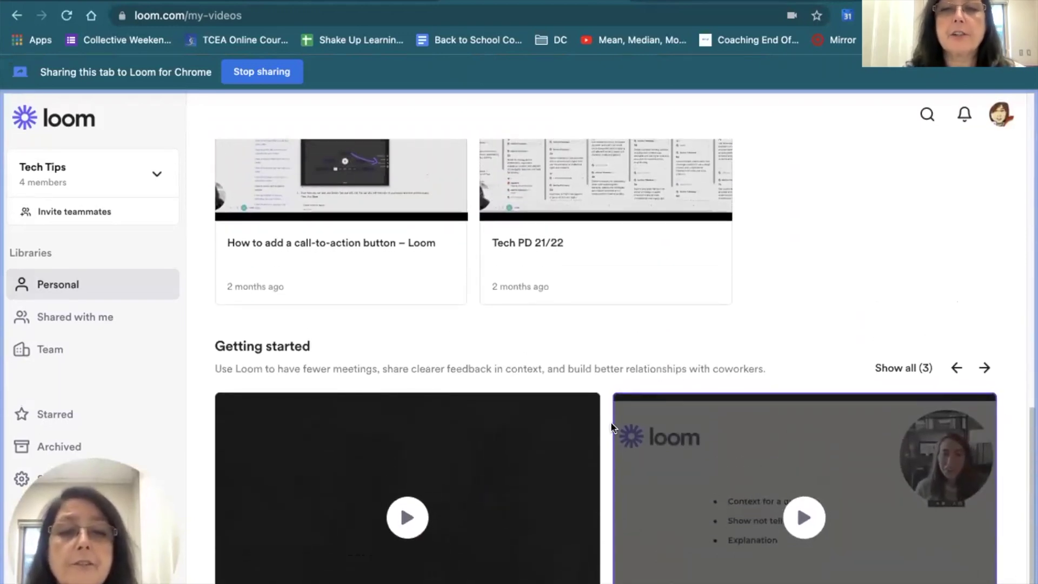
pyautogui.scroll(15, 682, 362)
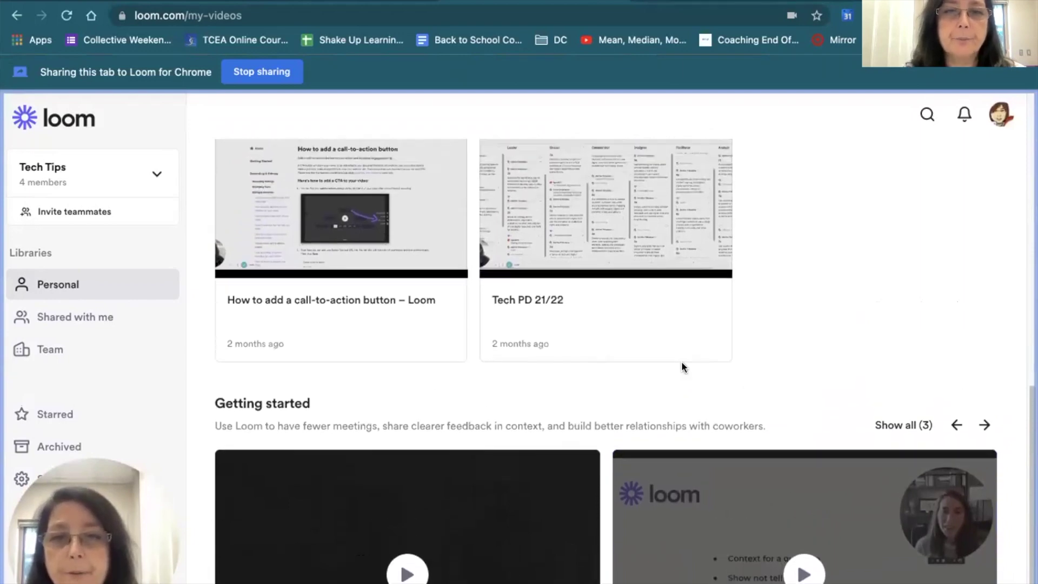
pyautogui.scroll(1, 684, 368)
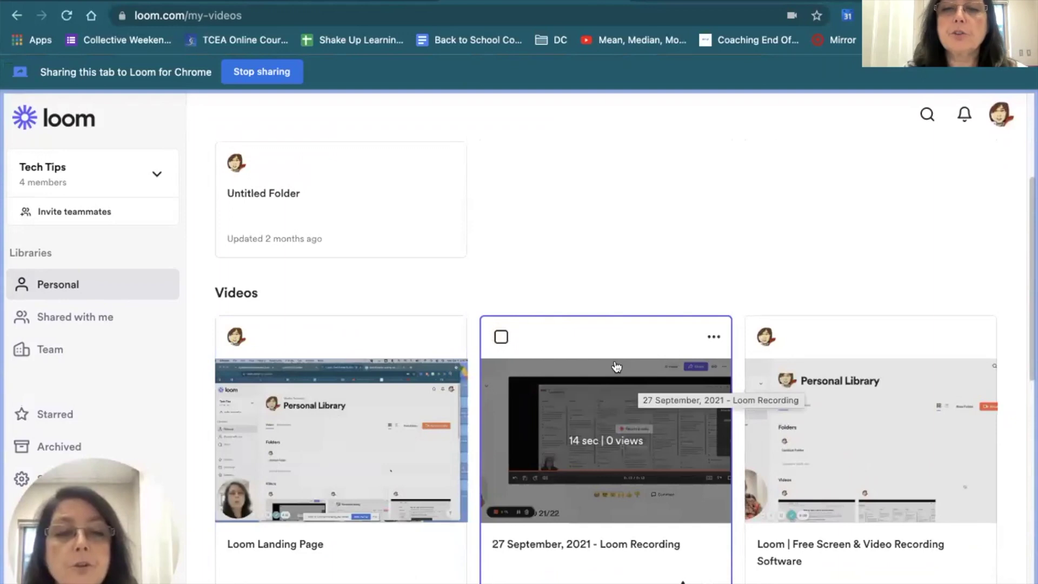
pyautogui.click(502, 337)
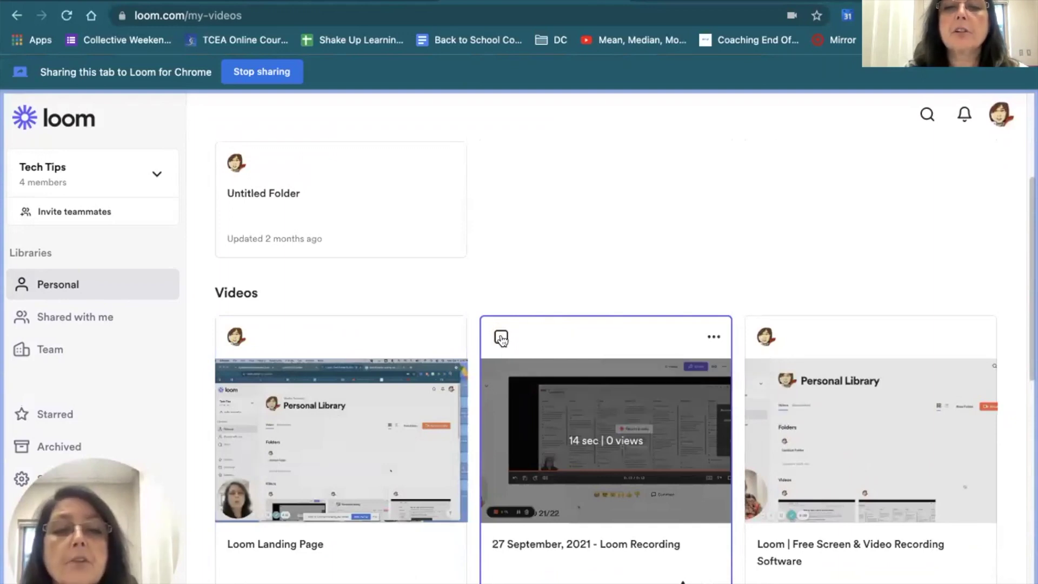
pyautogui.scroll(-2, 503, 339)
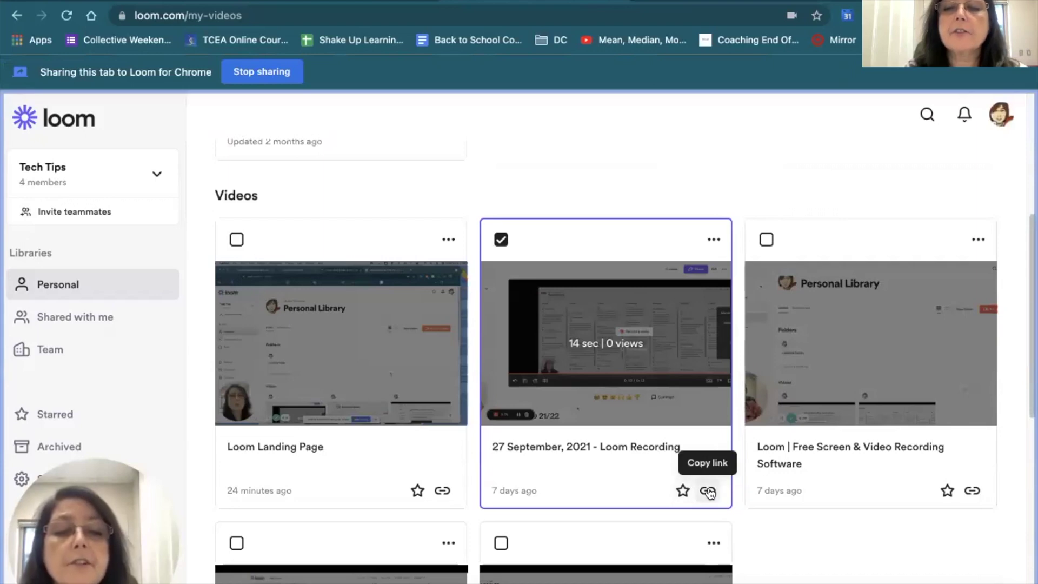
# - Check the management options of the "27 September, 2021 - Loom Recording" video and open its video page
pyautogui.click(714, 239)
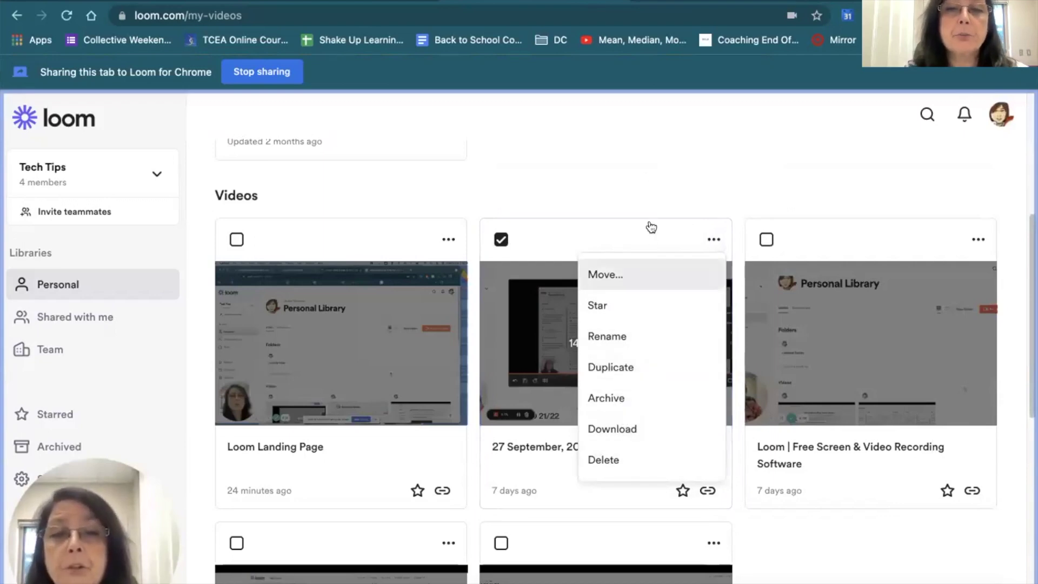
pyautogui.click(675, 185)
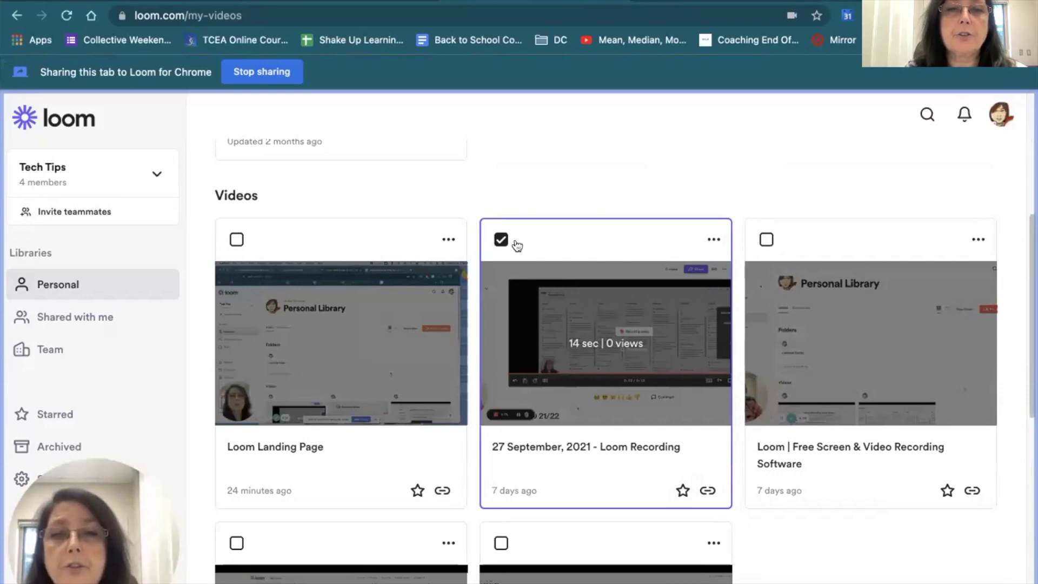
pyautogui.click(635, 327)
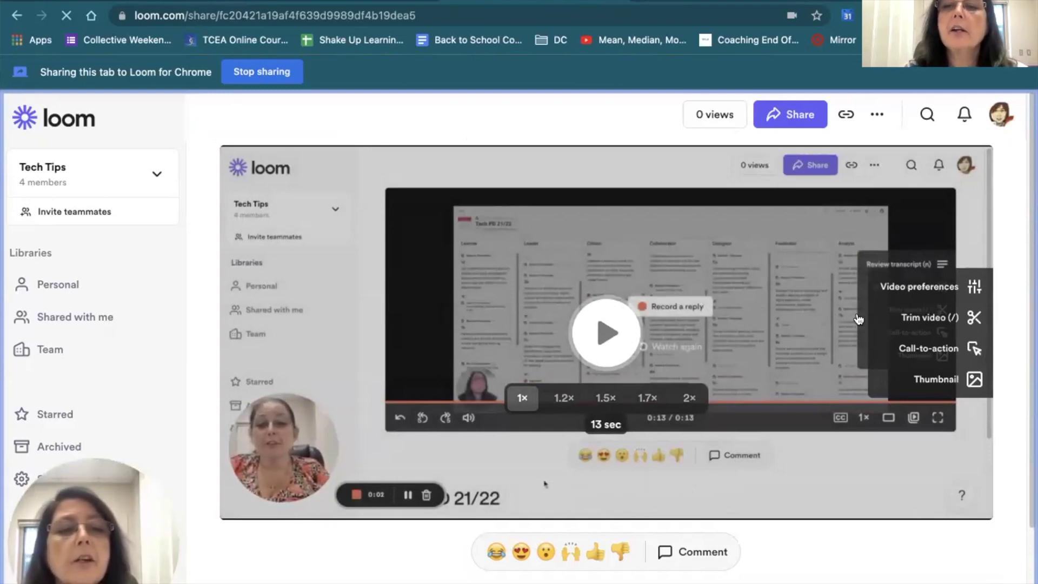
# - In the video's preferences, switch Comments and Emoji Reactions off and back on, and re-enable Comment email notifications
pyautogui.click(907, 290)
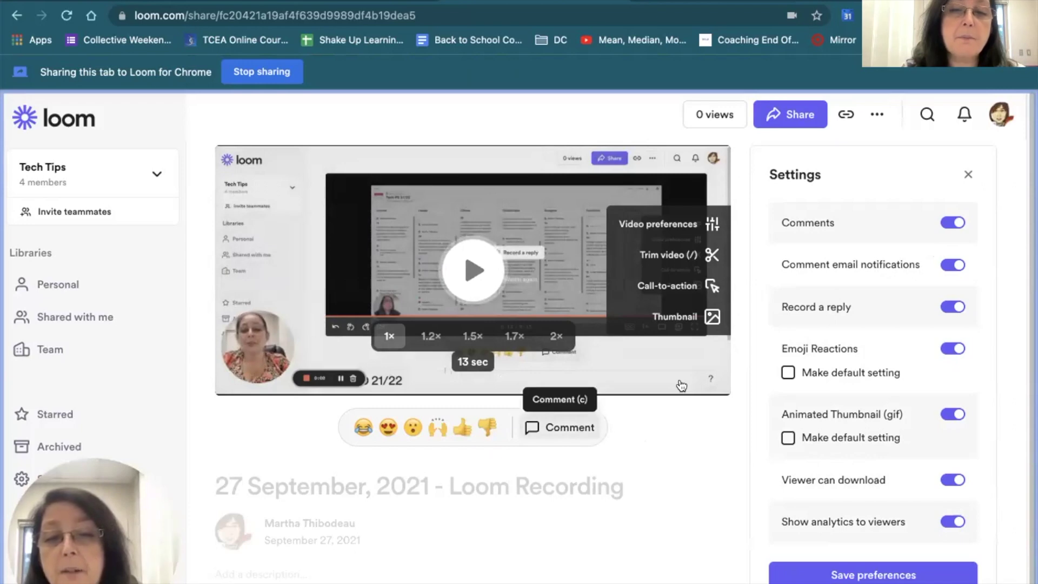
pyautogui.click(952, 223)
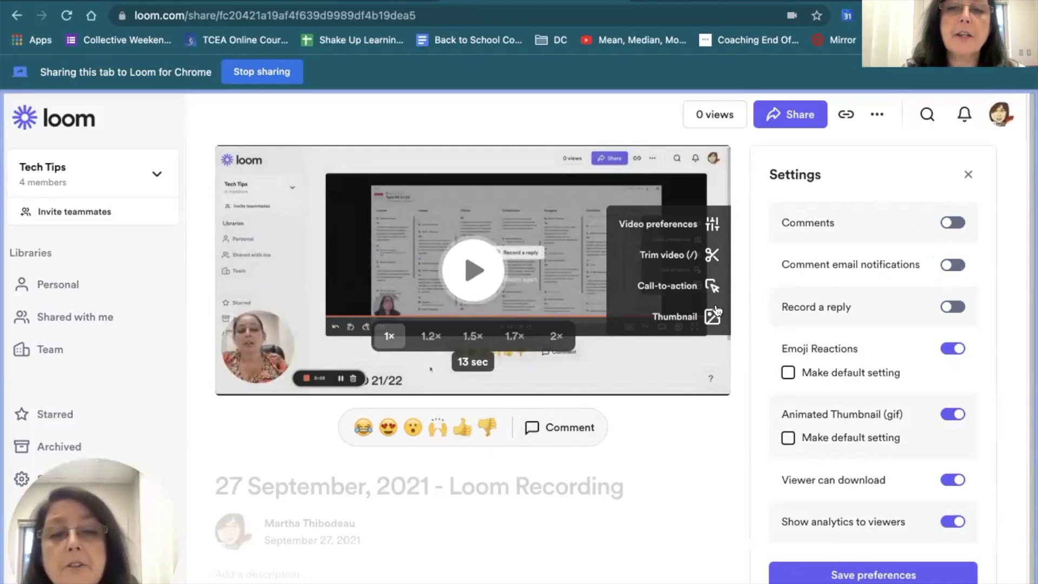
pyautogui.click(951, 350)
pyautogui.click(944, 351)
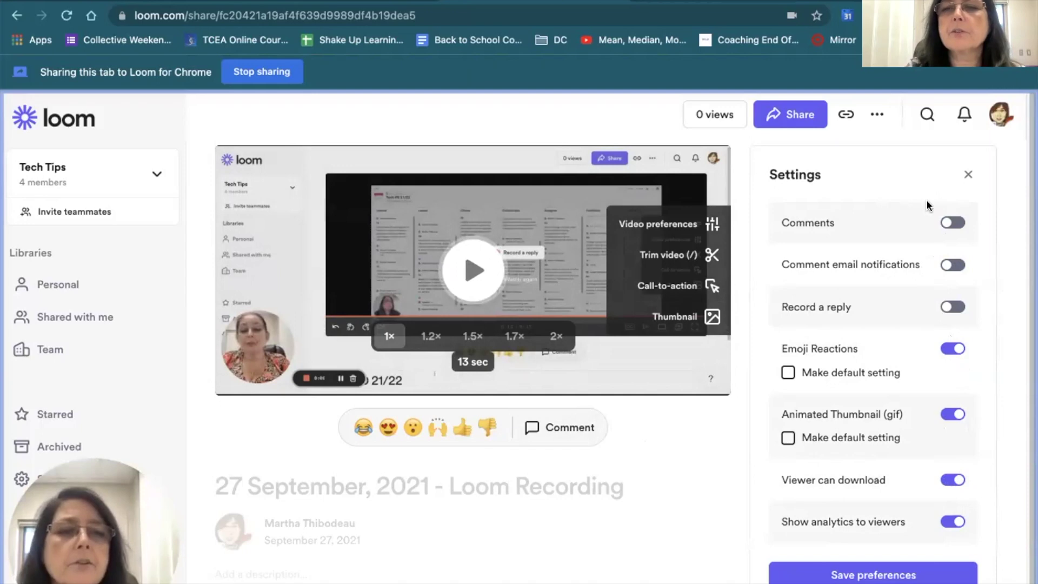
pyautogui.click(950, 223)
pyautogui.click(947, 265)
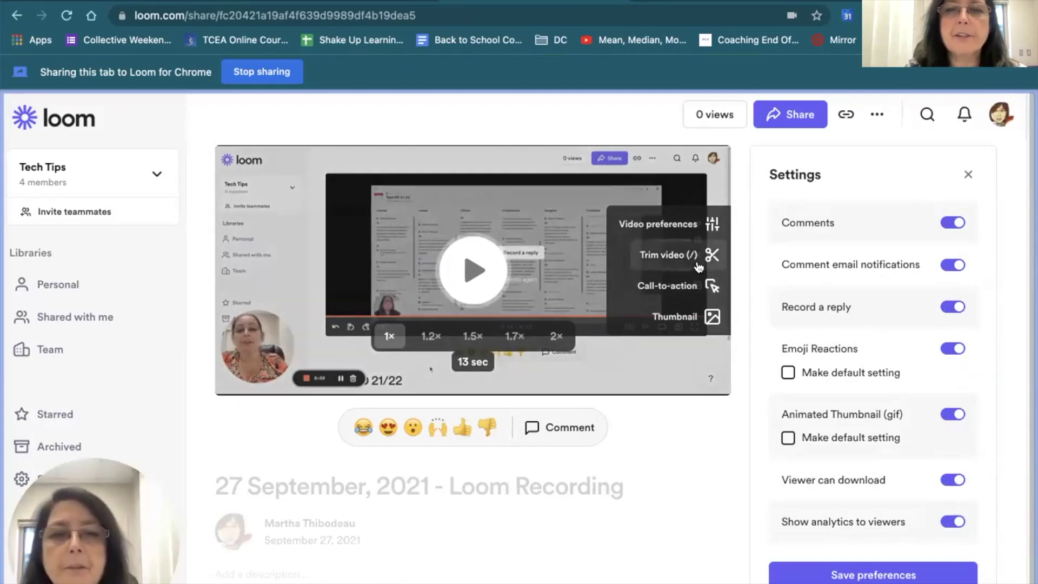
# - Open the video for trimming, try moving its end to 8.7, 9.8 and 12.7 seconds, and revert to the original length
pyautogui.click(668, 255)
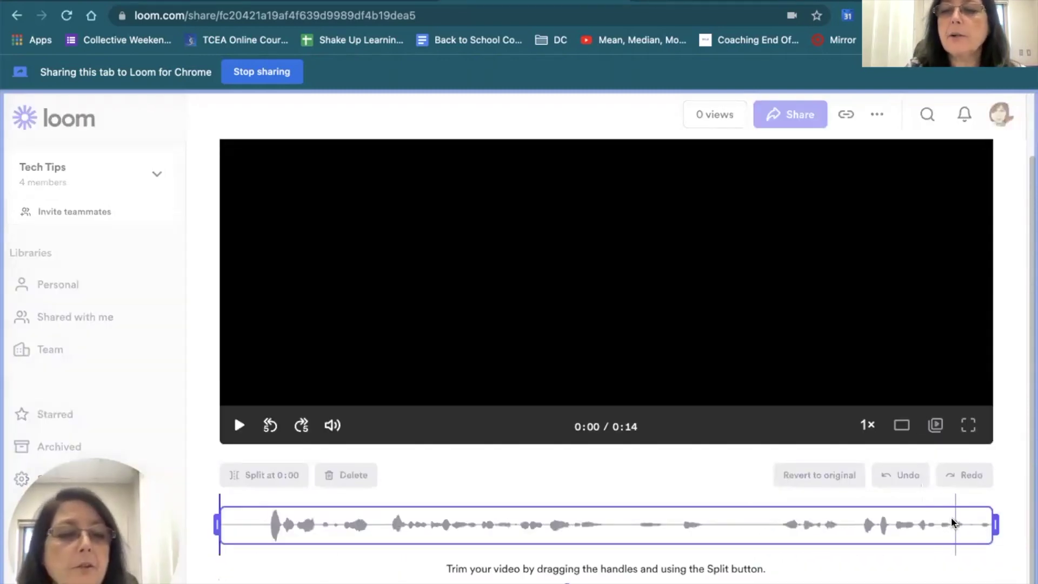
pyautogui.moveTo(985, 526); pyautogui.dragTo(704, 509)
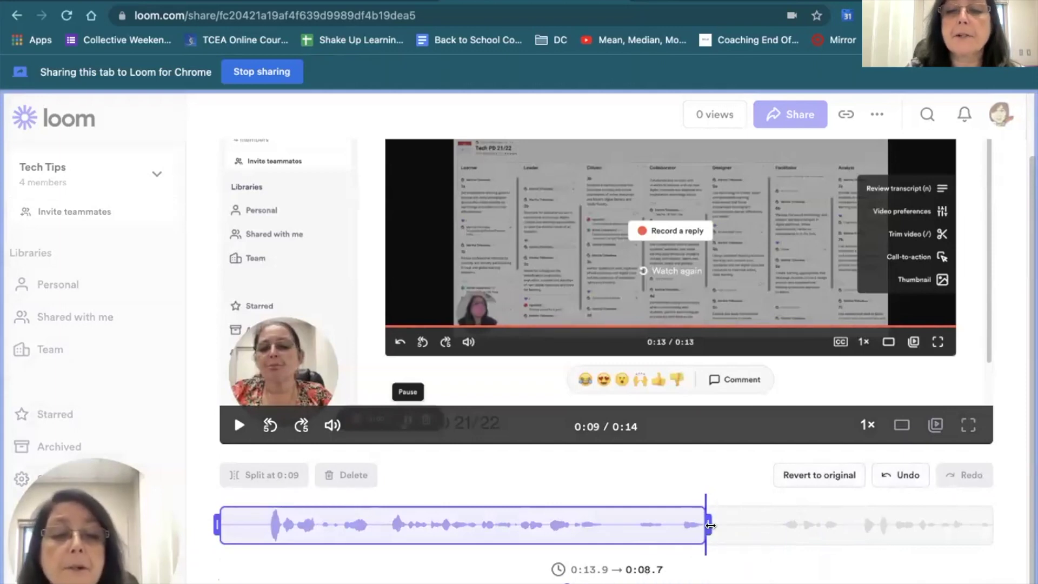
pyautogui.moveTo(707, 523)
pyautogui.moveTo(707, 523); pyautogui.dragTo(764, 523)
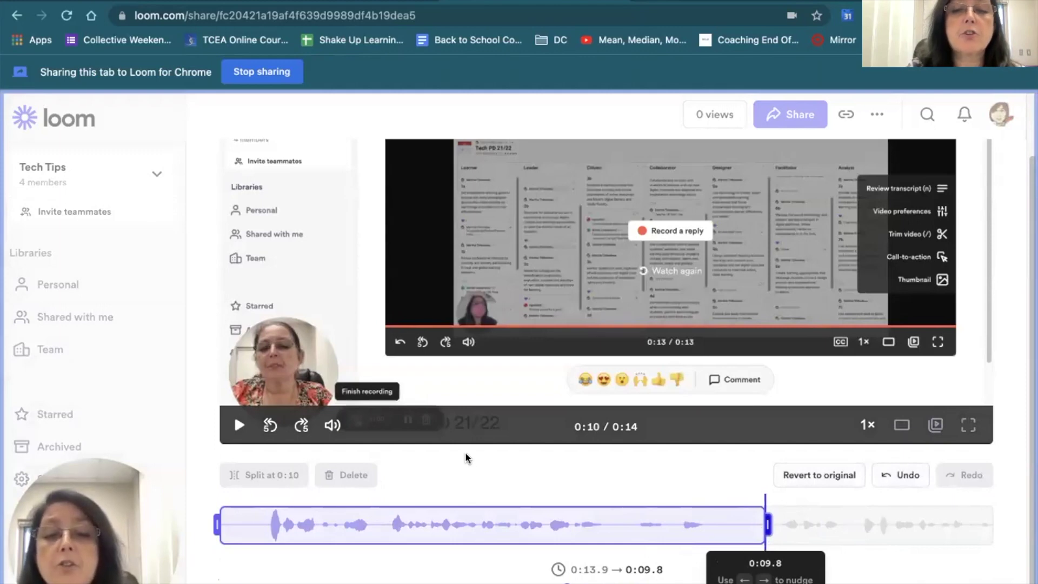
pyautogui.moveTo(766, 523); pyautogui.dragTo(924, 498)
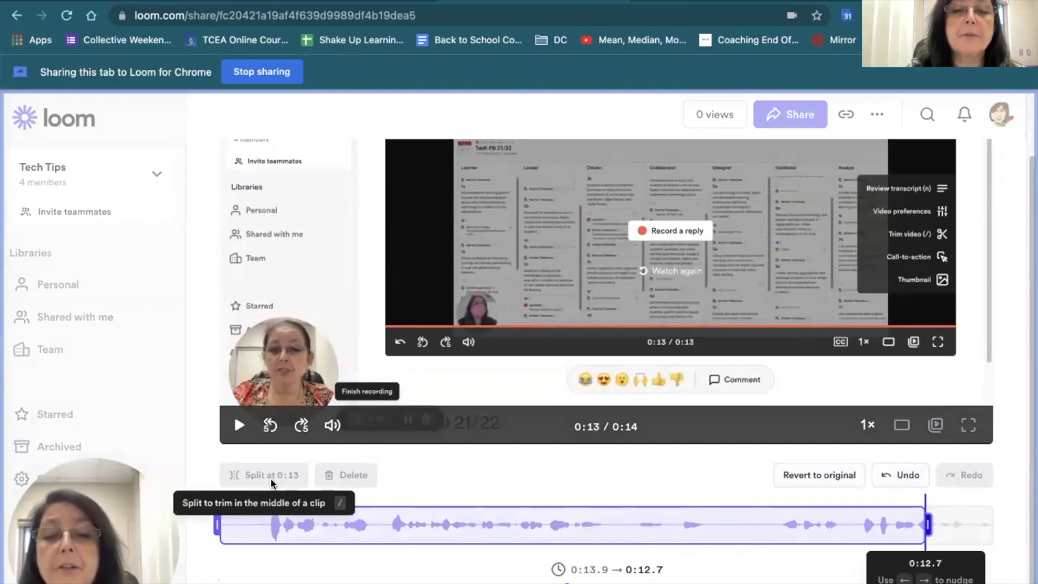
pyautogui.click(900, 475)
pyautogui.click(803, 475)
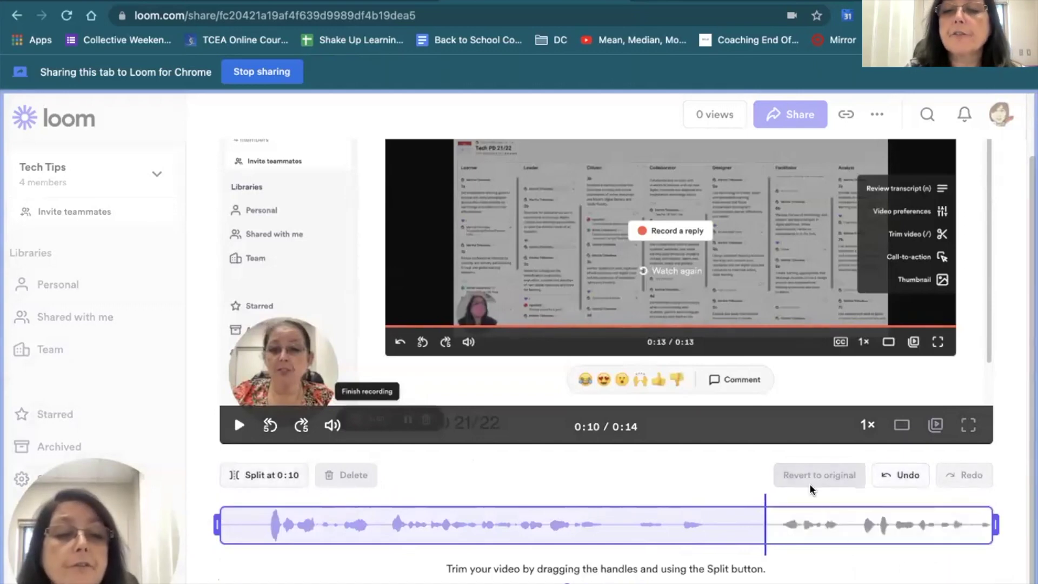
# - Split the video at about 0:11 and delete the section after the split
pyautogui.click(854, 527)
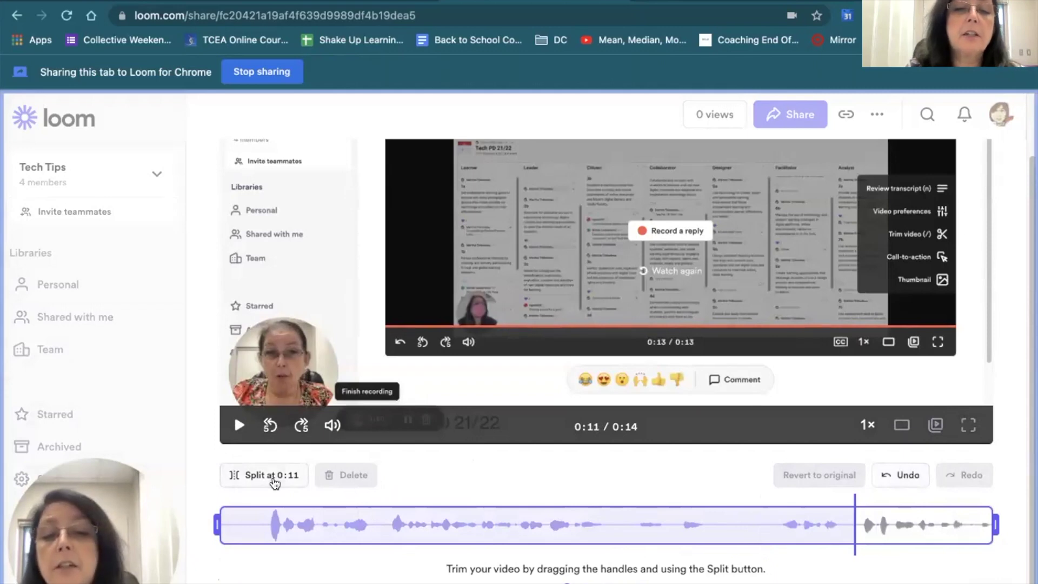
pyautogui.click(273, 476)
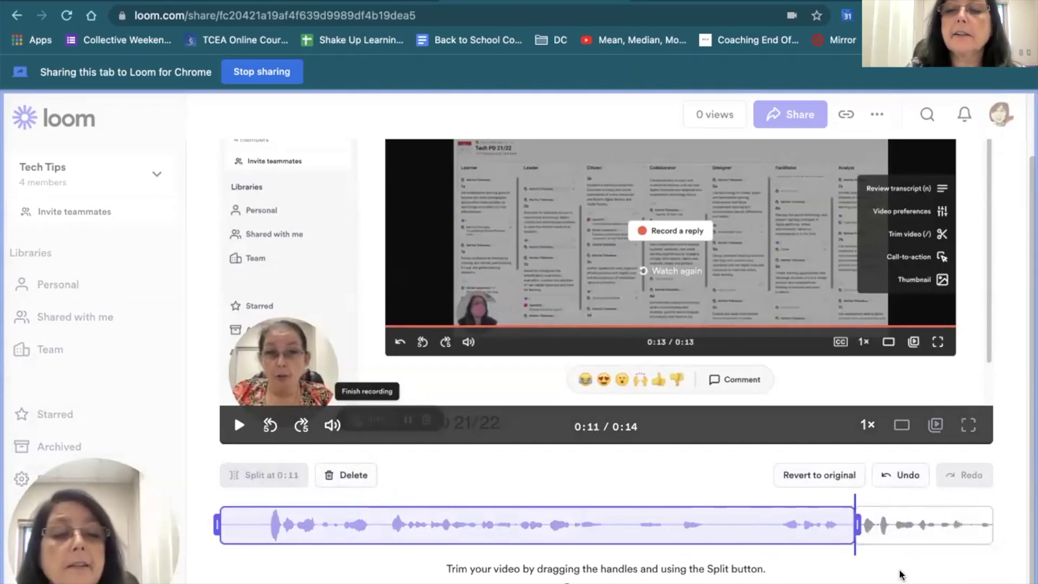
pyautogui.click(899, 534)
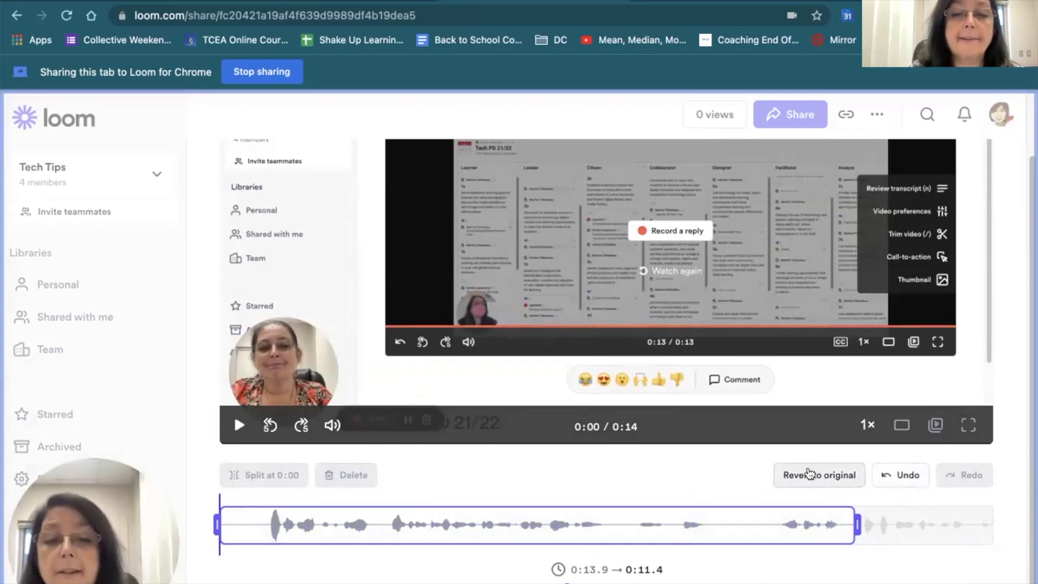
# - Set the preview playback speed to 1.5× and save the trimmed video
pyautogui.scroll(-1, 785, 476)
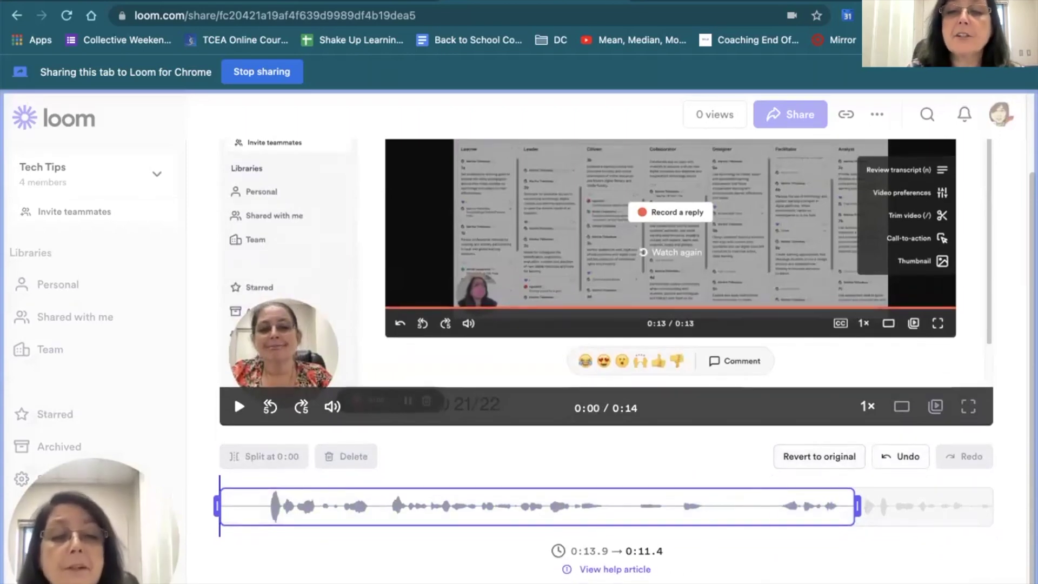
pyautogui.click(868, 407)
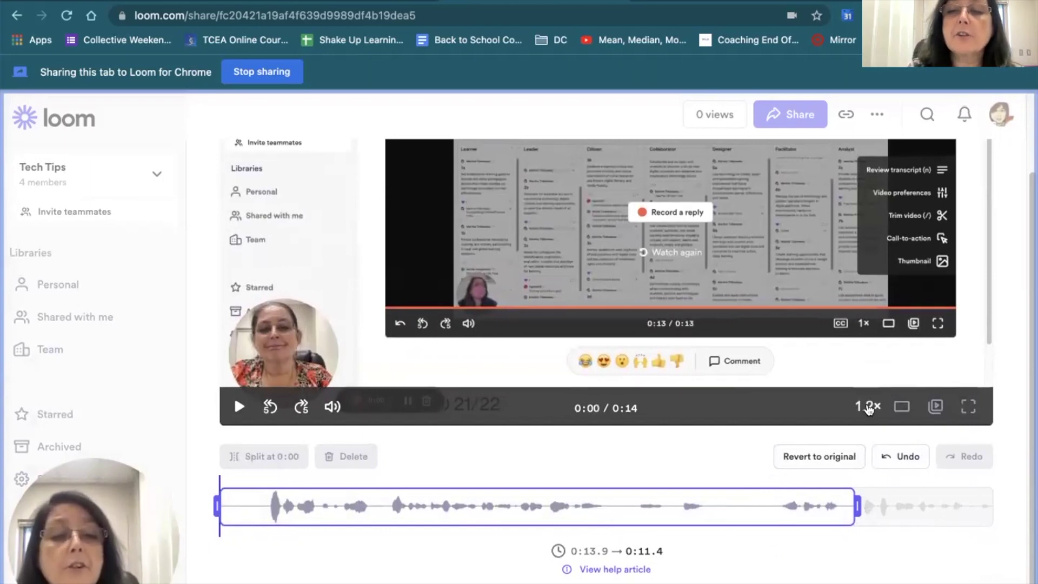
pyautogui.click(868, 407)
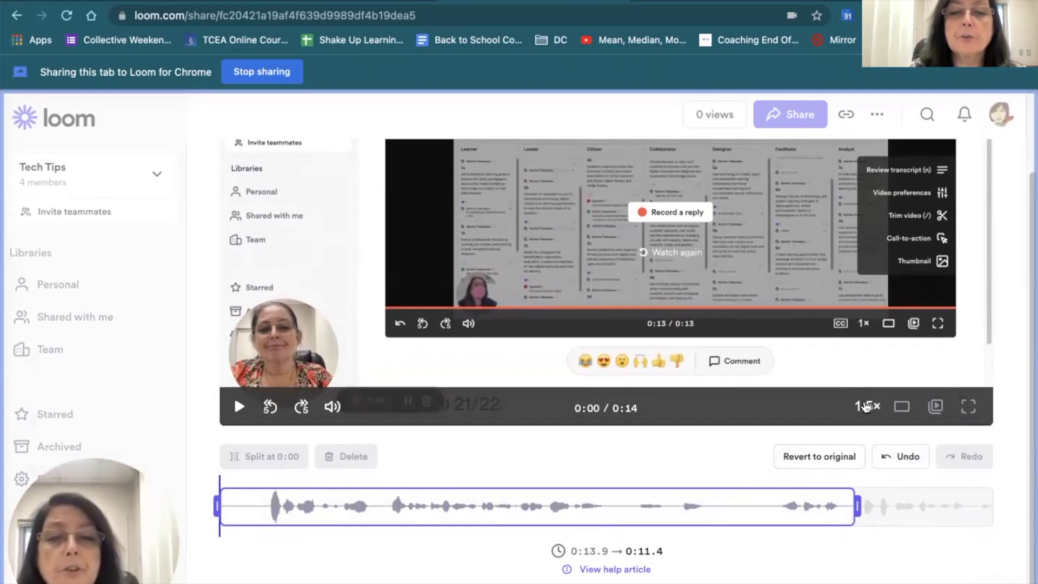
pyautogui.click(941, 582)
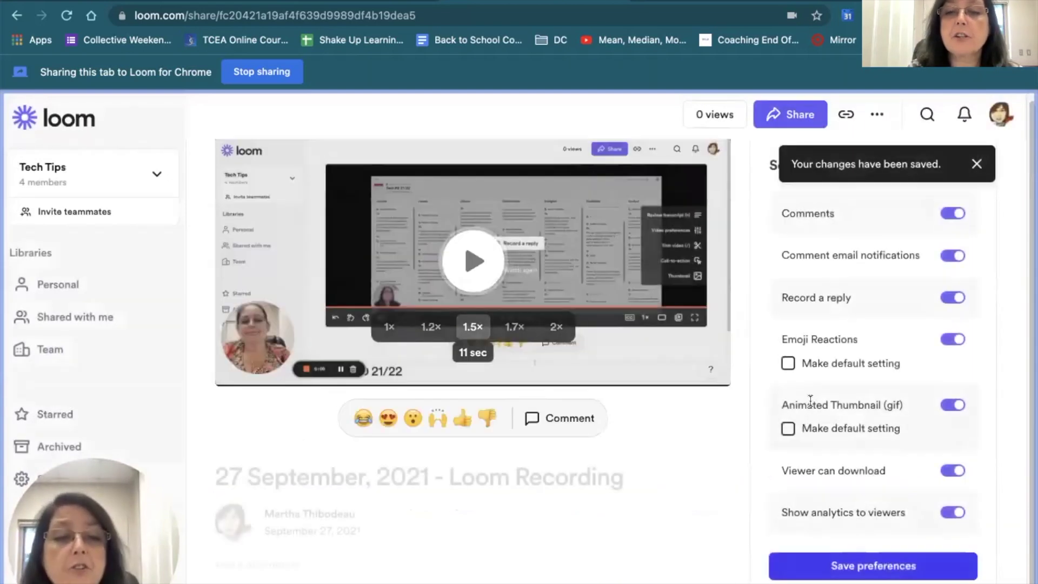
pyautogui.moveTo(759, 335)
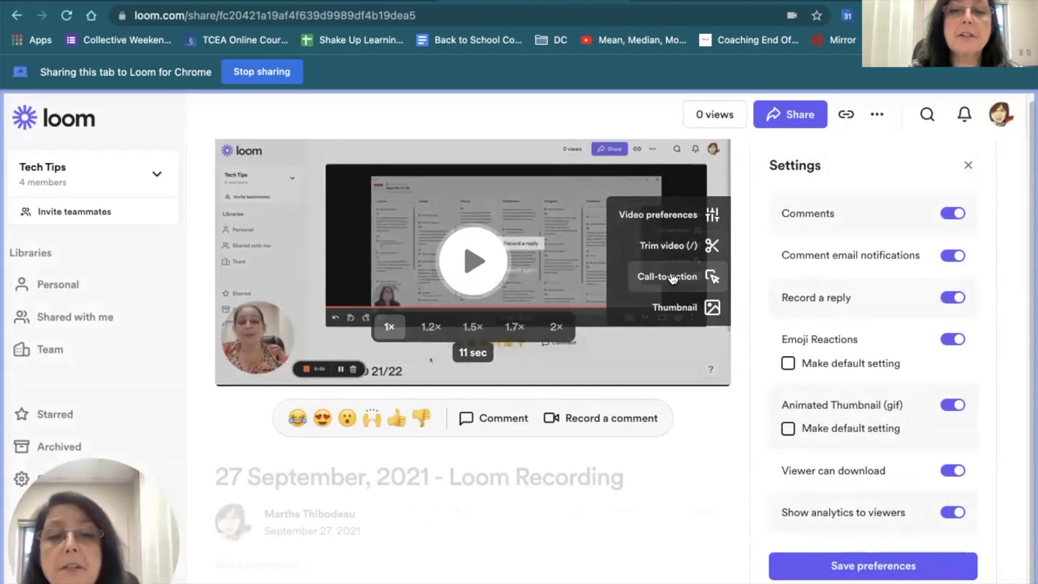
pyautogui.click(671, 277)
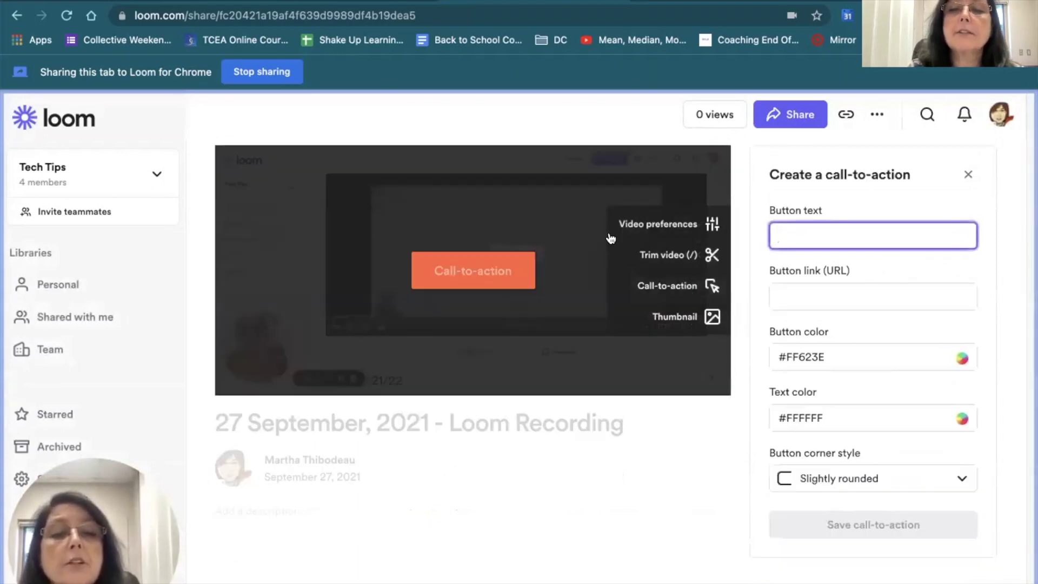
pyautogui.click(462, 272)
pyautogui.click(876, 238)
pyautogui.write('IS')
pyautogui.press('BackSpace')
pyautogui.write('STE')
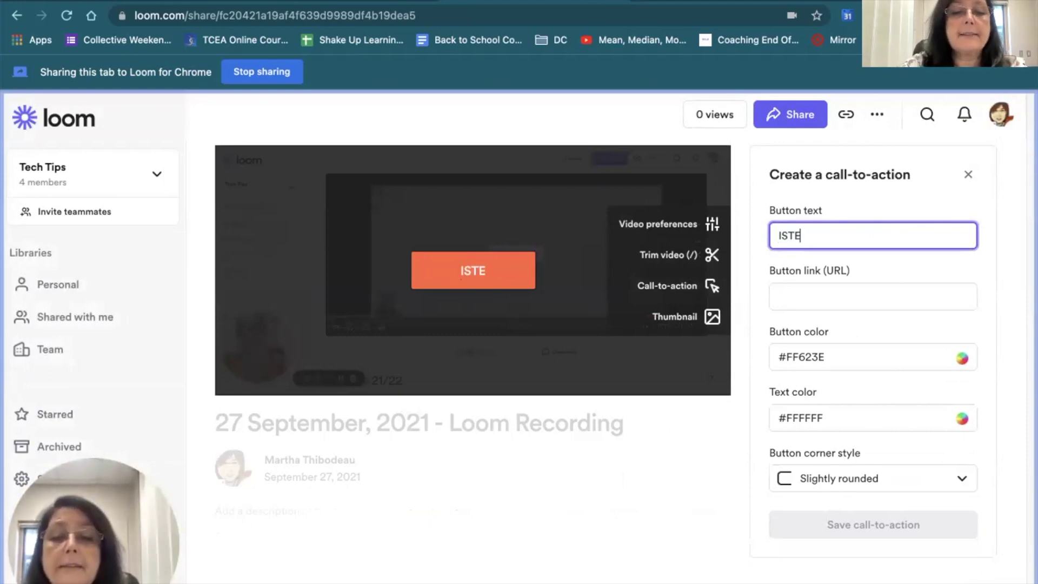
pyautogui.write(' /s')
pyautogui.press('BackSpace')
pyautogui.press('BackSpace')
pyautogui.press('BackSpace')
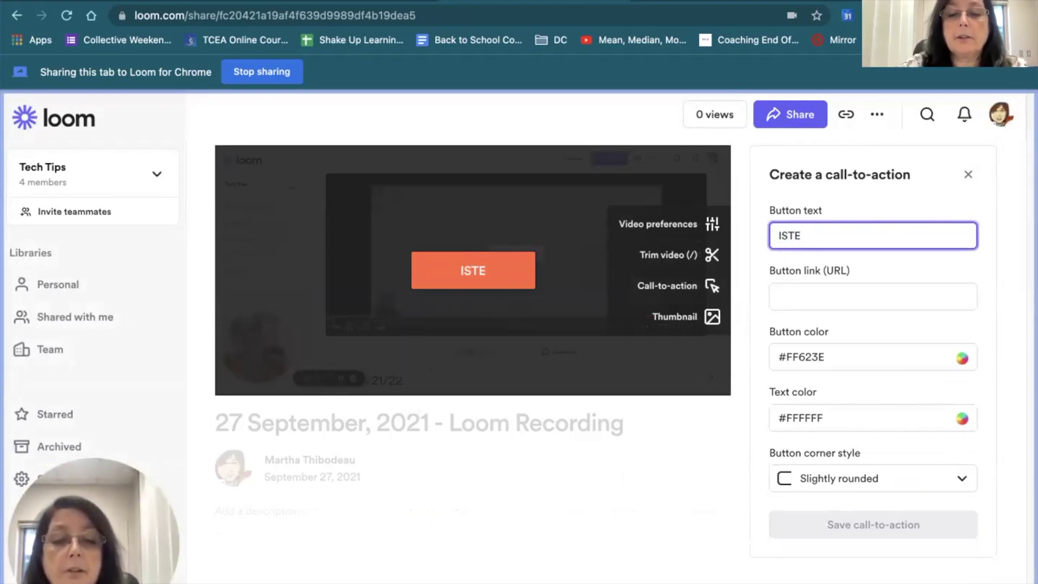
pyautogui.write('Standards for Teachers')
pyautogui.click(837, 297)
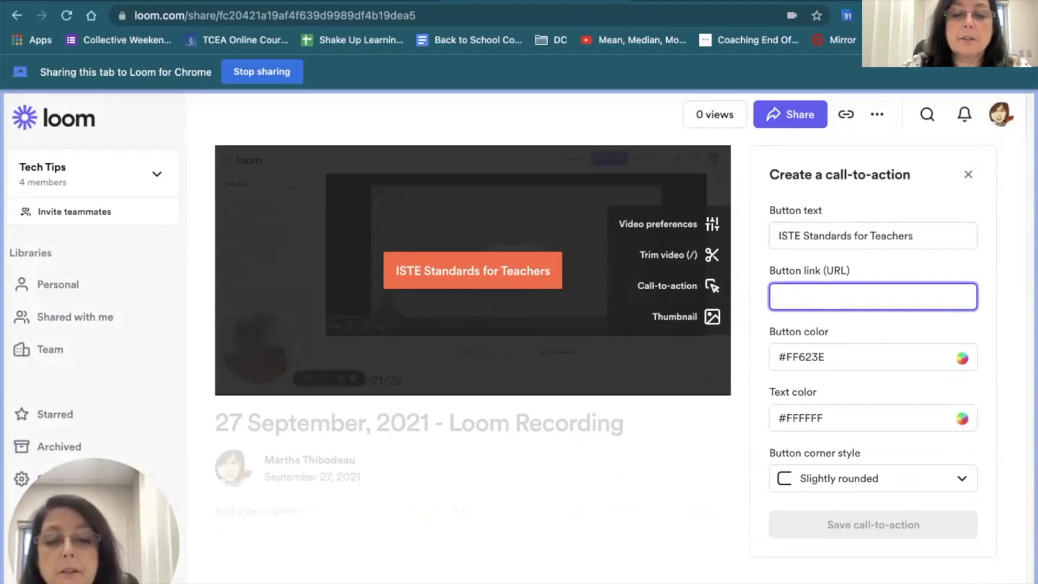
pyautogui.write('www.iste.com/standards')
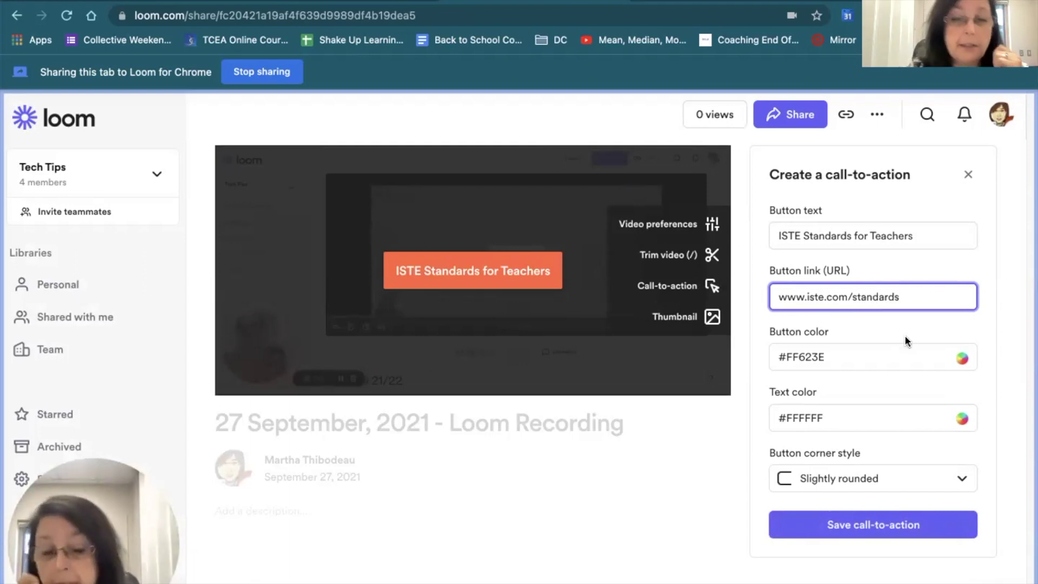
# - Set the call-to-action's button color to blue #3e4cff and its text color to yellow-orange #ecaf15
pyautogui.click(962, 357)
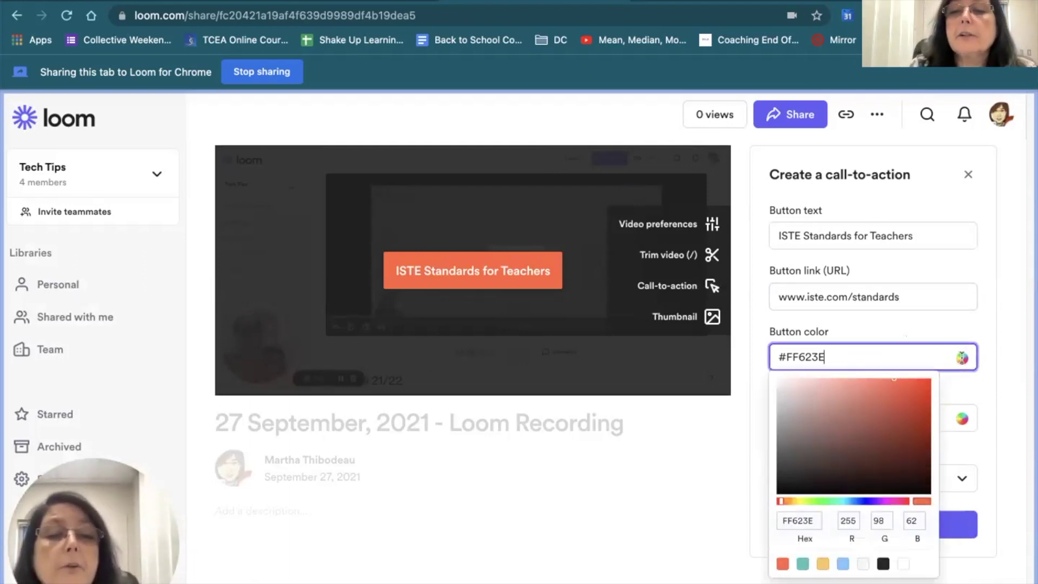
pyautogui.click(861, 502)
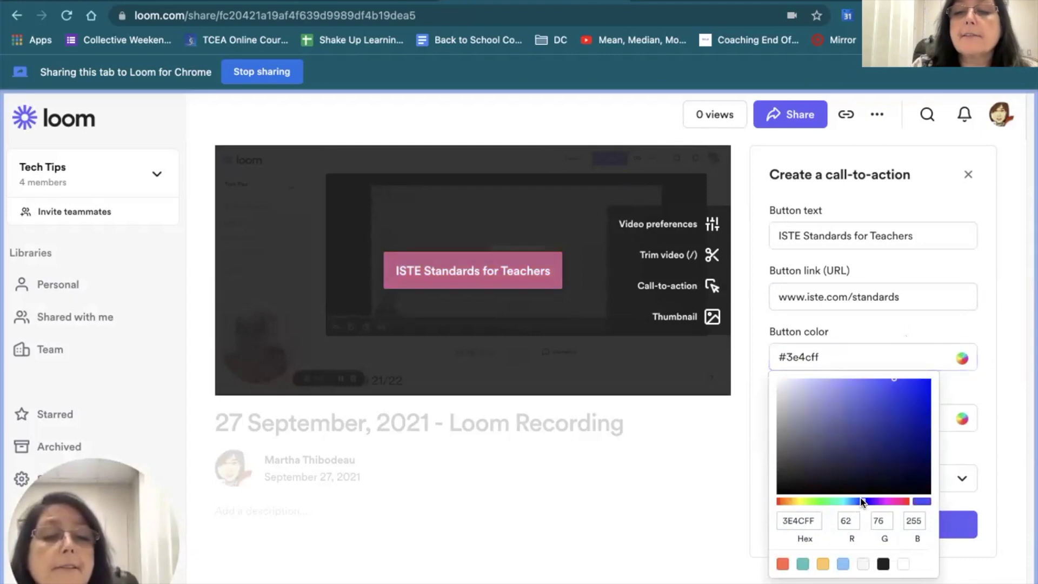
pyautogui.click(964, 417)
pyautogui.click(795, 562)
pyautogui.click(916, 446)
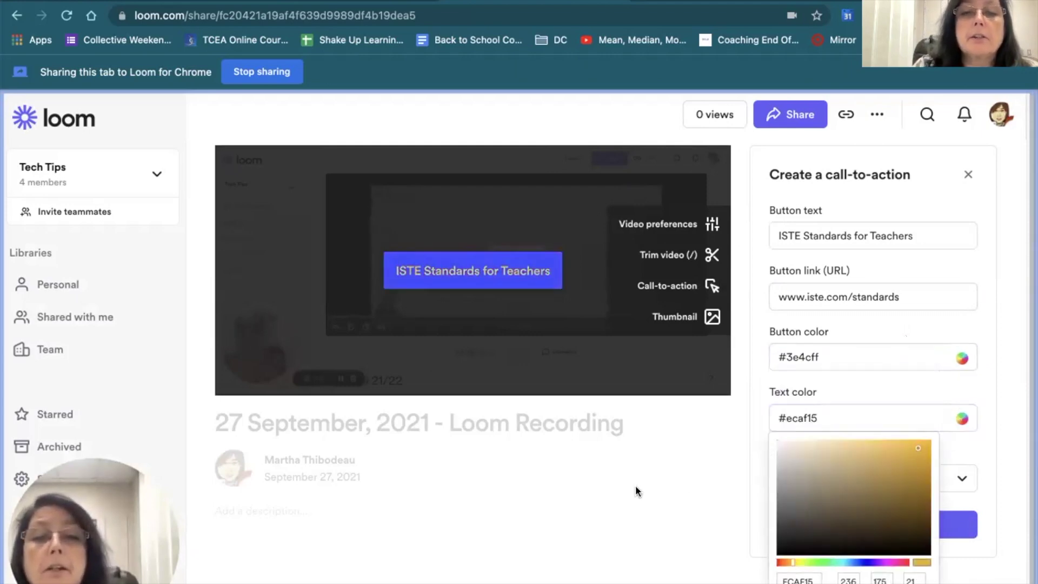
pyautogui.click(666, 523)
# - Set the call-to-action's button corner style to Rounded and save the call-to-action
pyautogui.click(791, 478)
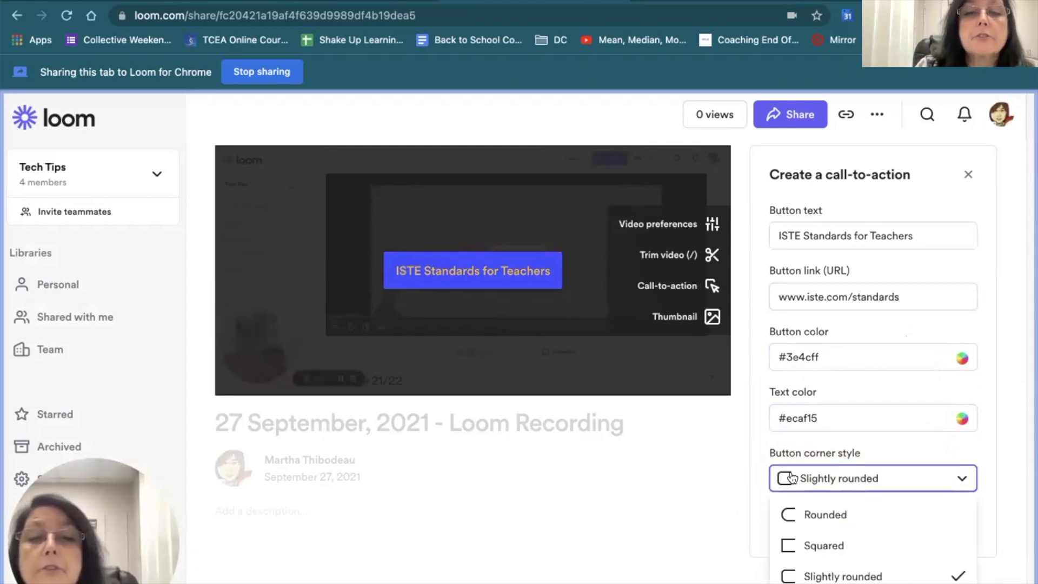
pyautogui.click(824, 512)
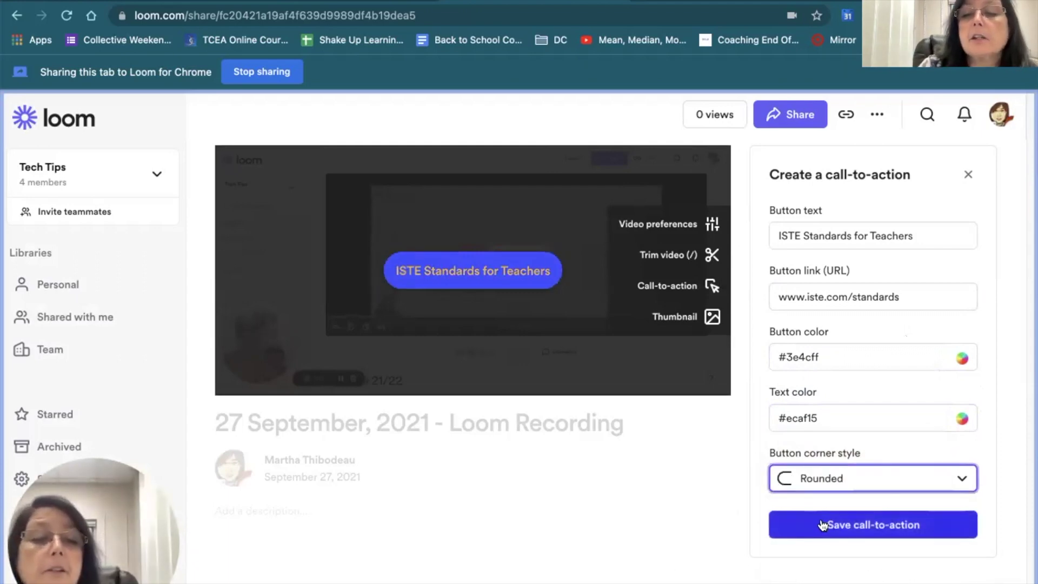
pyautogui.click(822, 525)
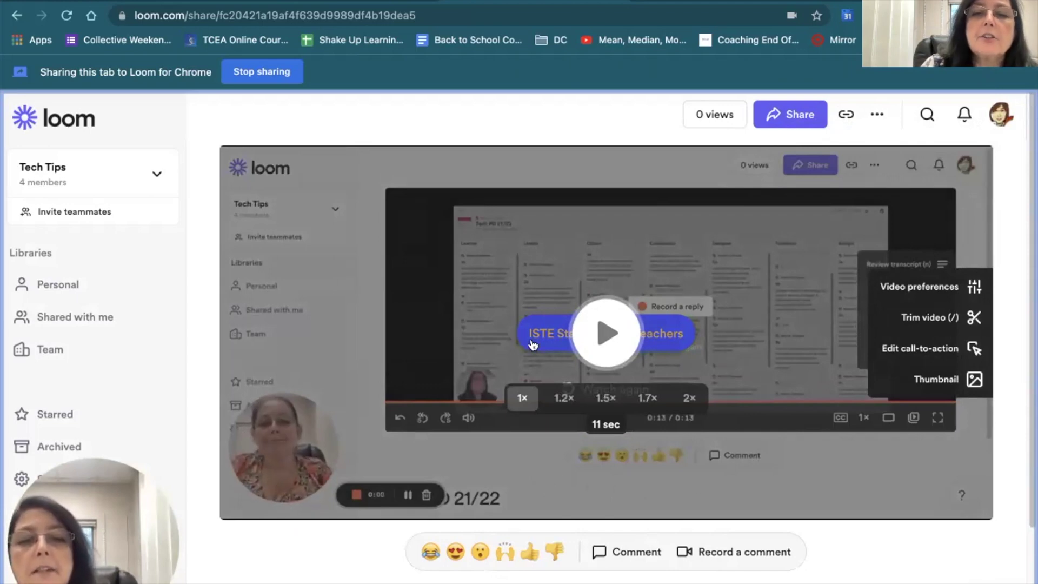
# - Play the video, test the "ISTE Standards for Teachers" call-to-action link, and return to the video page
pyautogui.click(605, 335)
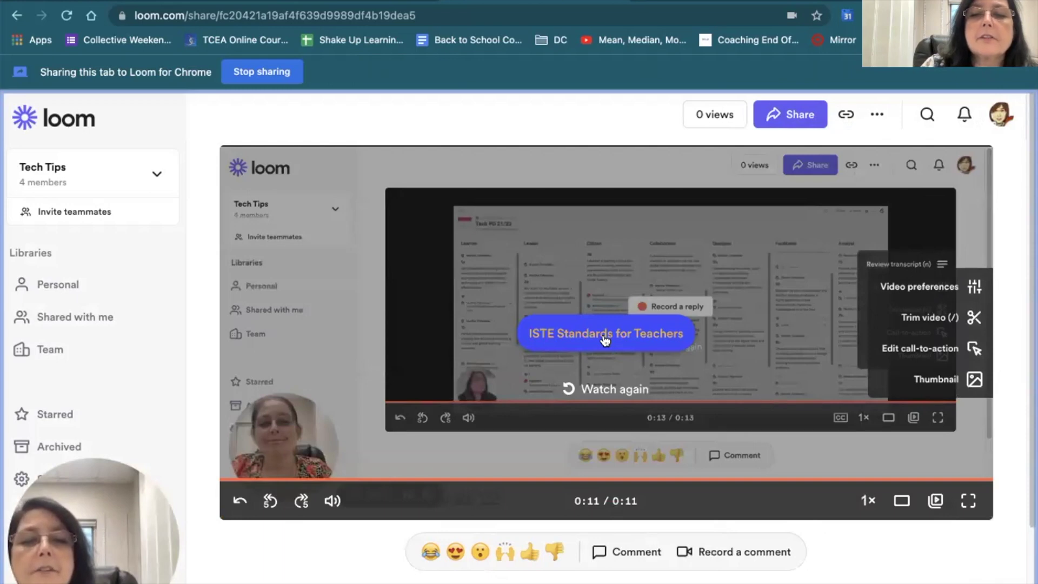
pyautogui.click(605, 336)
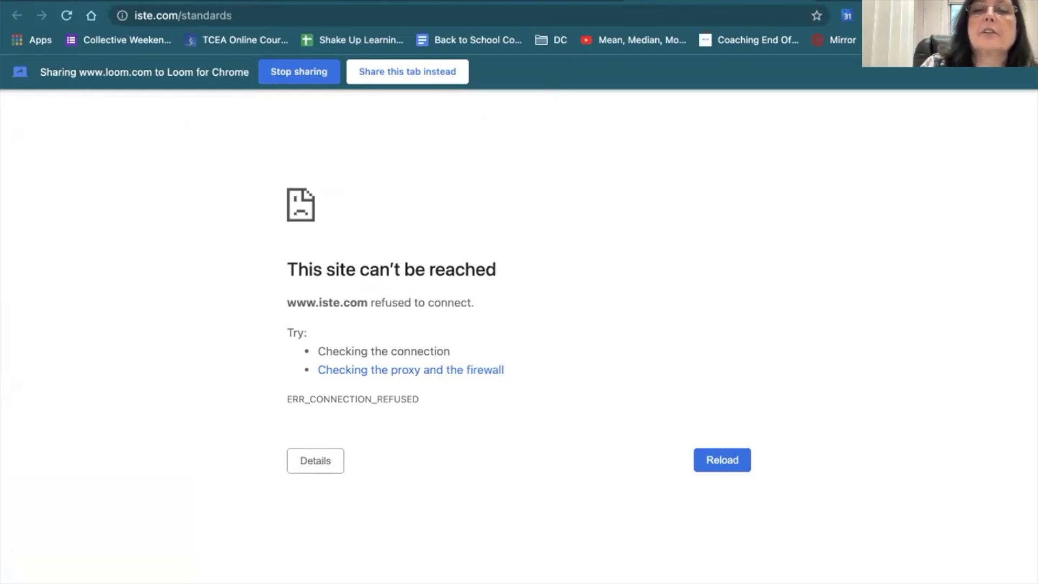
pyautogui.hotkey('ctrl', 'Tab')
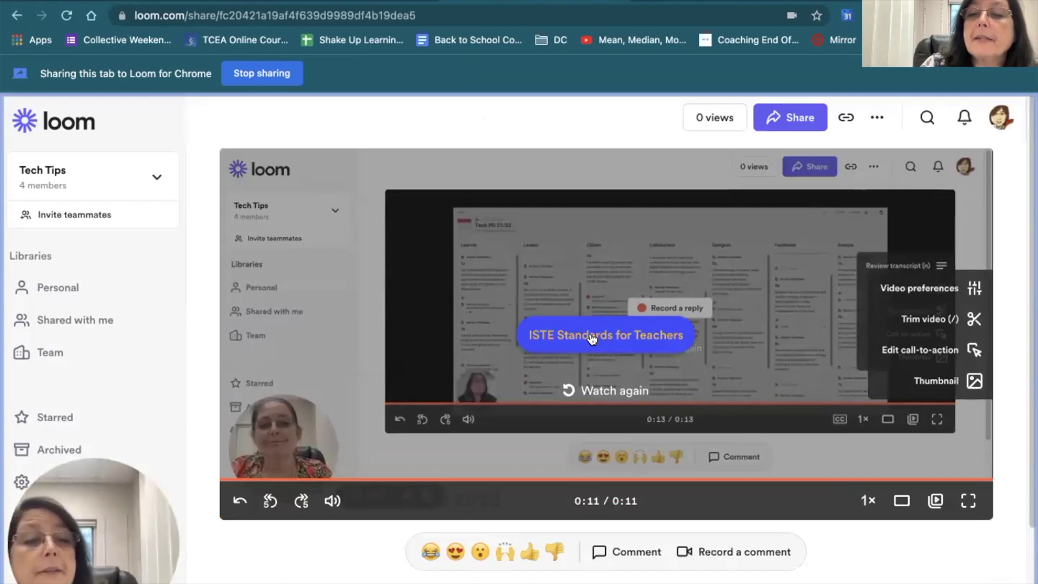
# - Open the thumbnail options for the video and check how a custom thumbnail is uploaded
pyautogui.click(936, 381)
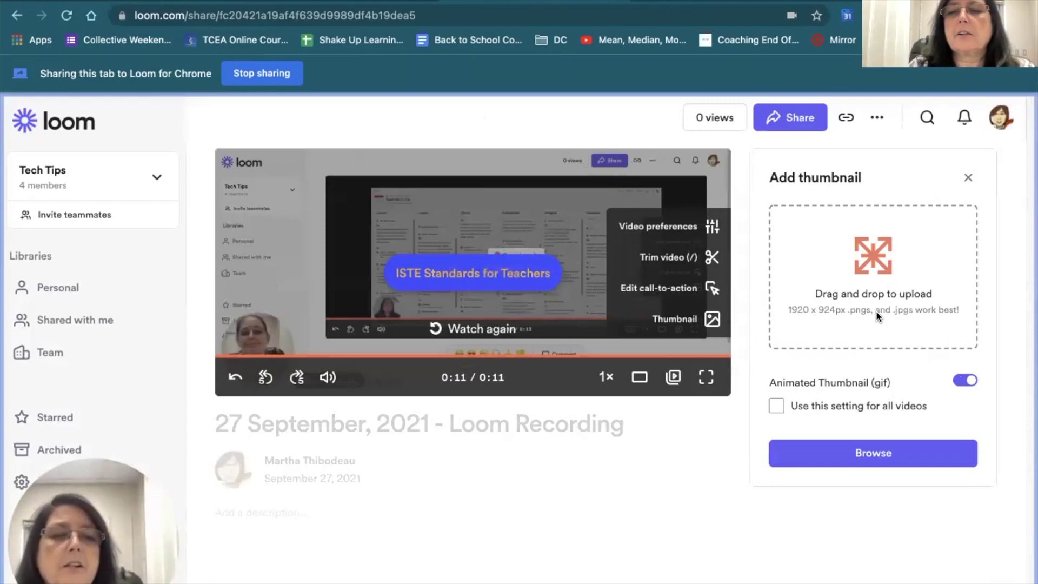
# - View the Shared with me library and browse the Team library's Getting started videos
pyautogui.click(75, 320)
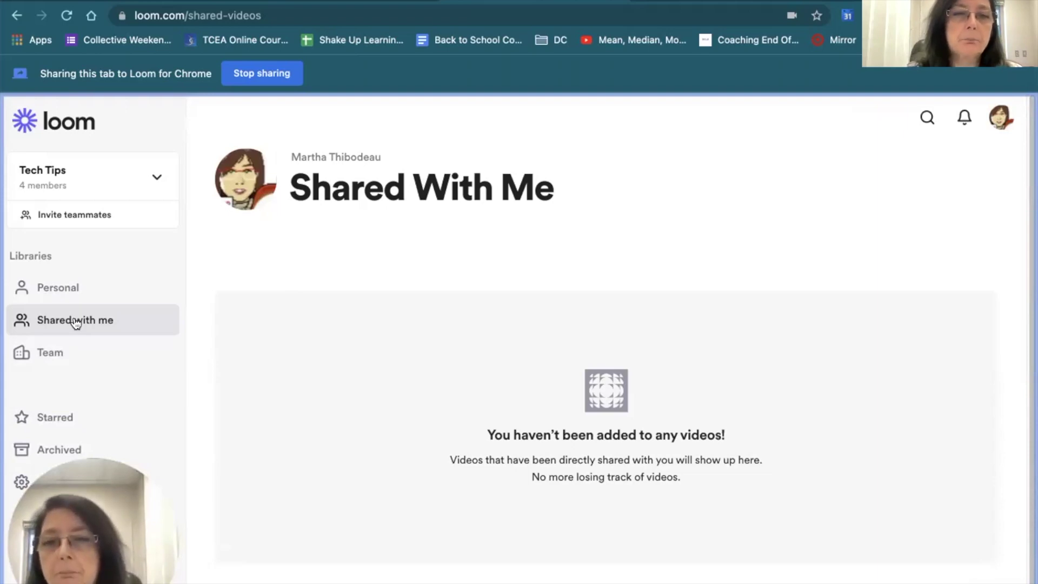
pyautogui.click(48, 352)
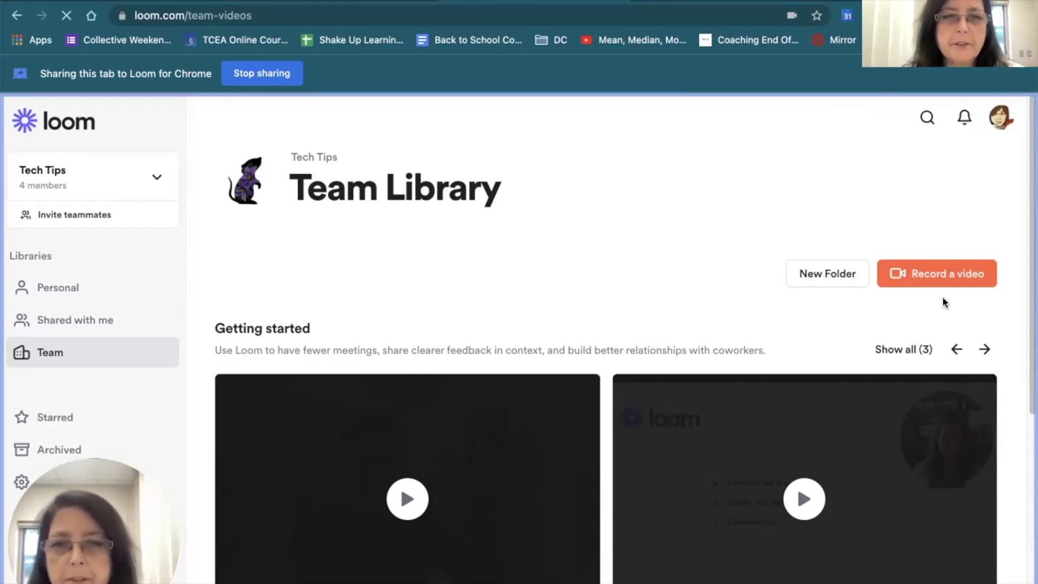
pyautogui.scroll(-3, 943, 297)
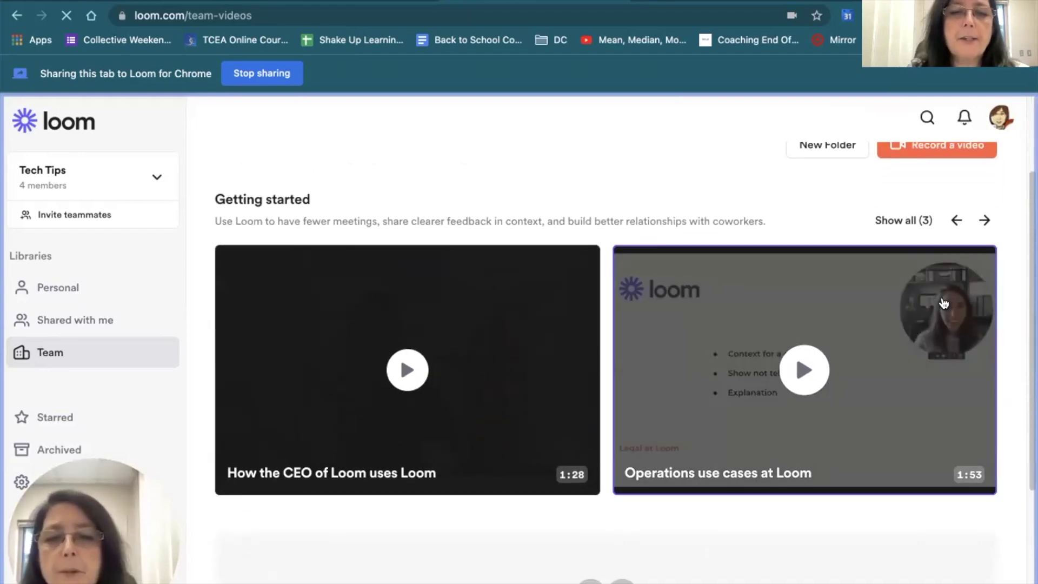
# - Move the camera bubble to the middle of the Team Library page, enlarge it to the largest size, and reduce it to medium
pyautogui.scroll(3, 943, 298)
pyautogui.moveTo(69, 482); pyautogui.dragTo(468, 267)
pyautogui.click(453, 376)
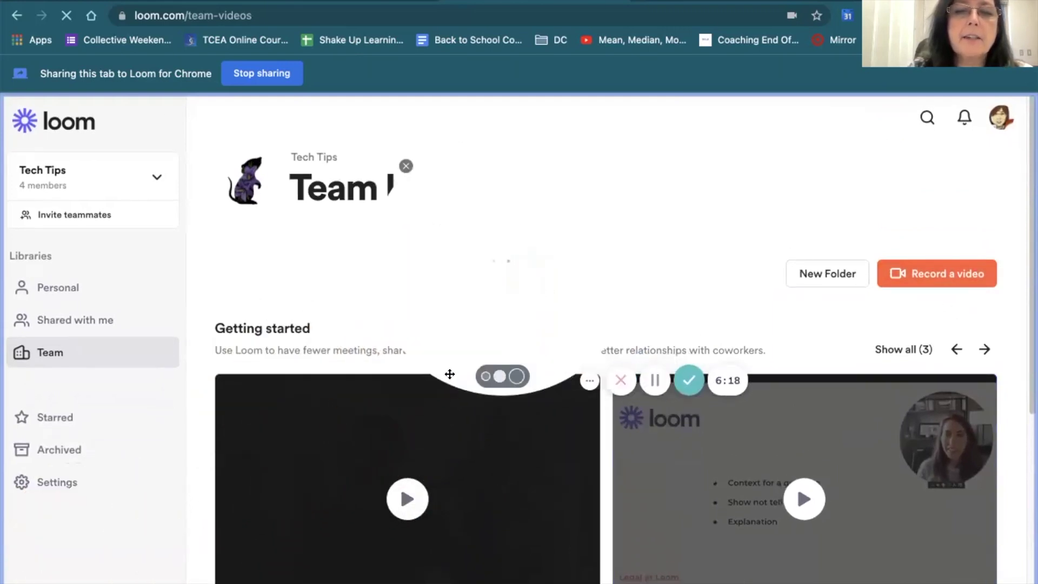
pyautogui.click(515, 377)
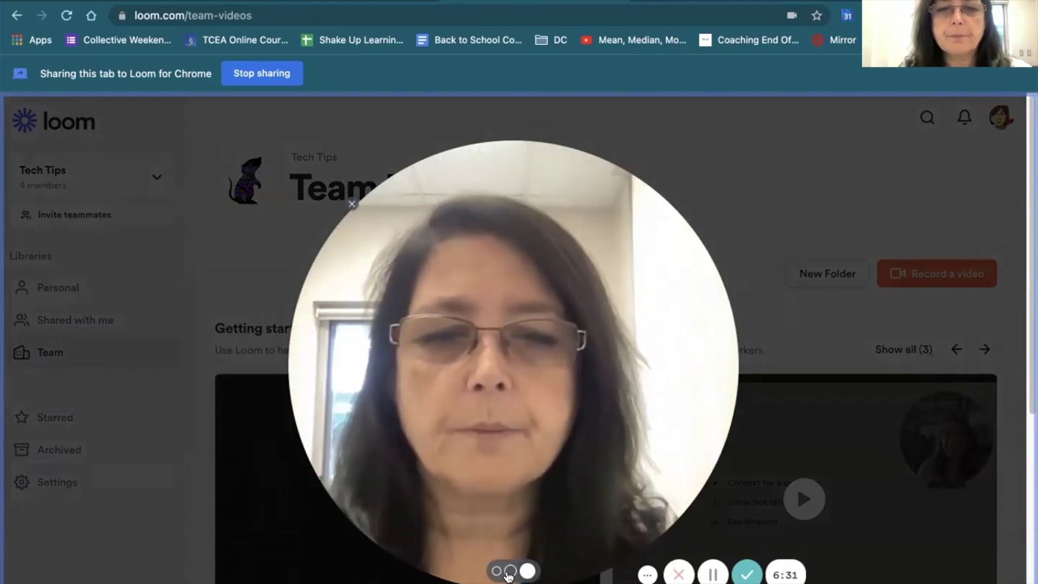
pyautogui.click(510, 571)
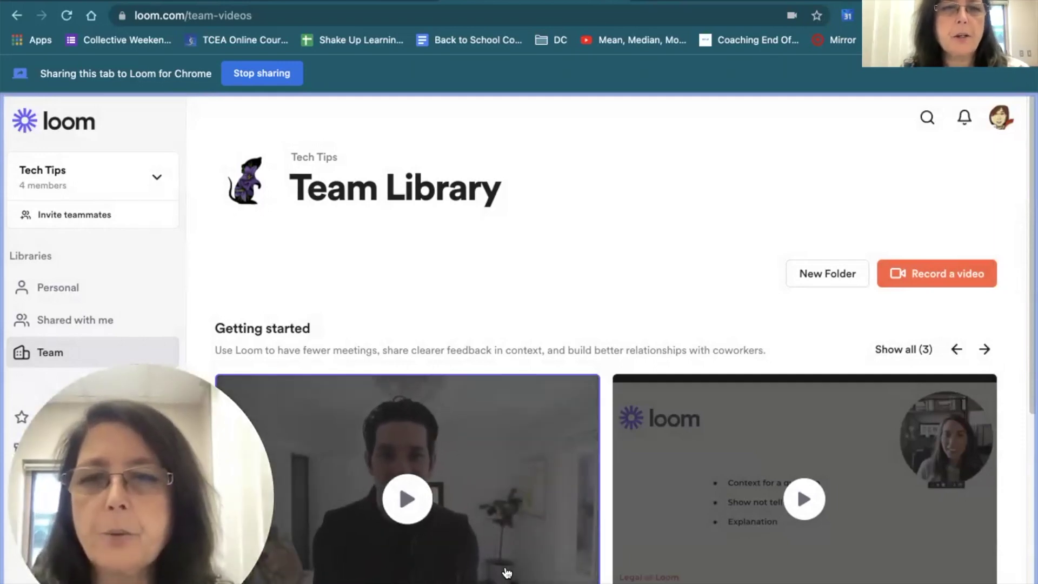
# - Reduce the camera bubble to its smallest size, place it beside the Settings entry, and check the recording's pause and finish controls
pyautogui.moveTo(221, 482); pyautogui.dragTo(310, 402)
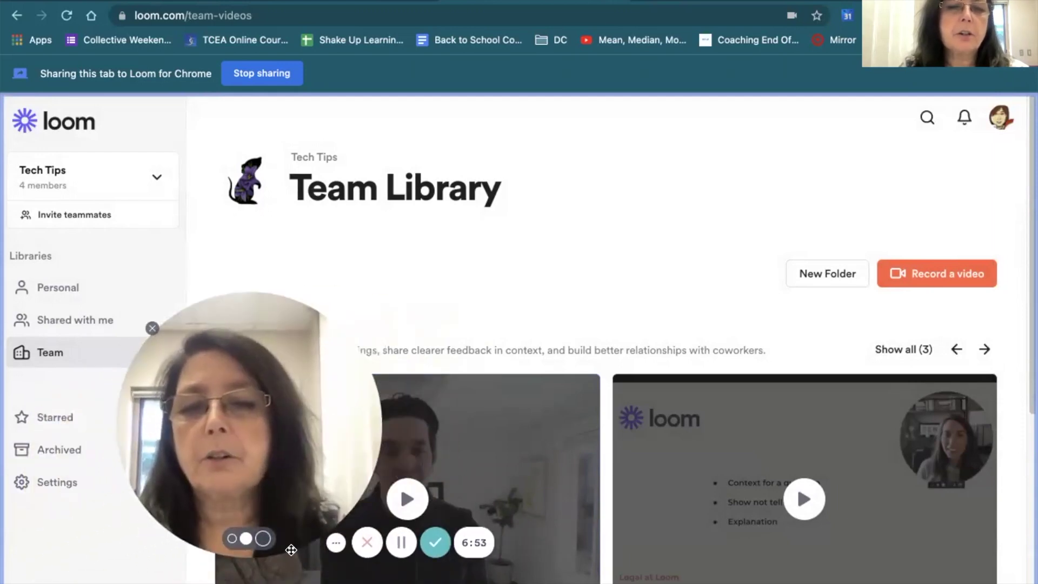
pyautogui.click(232, 538)
pyautogui.moveTo(247, 501); pyautogui.dragTo(196, 550)
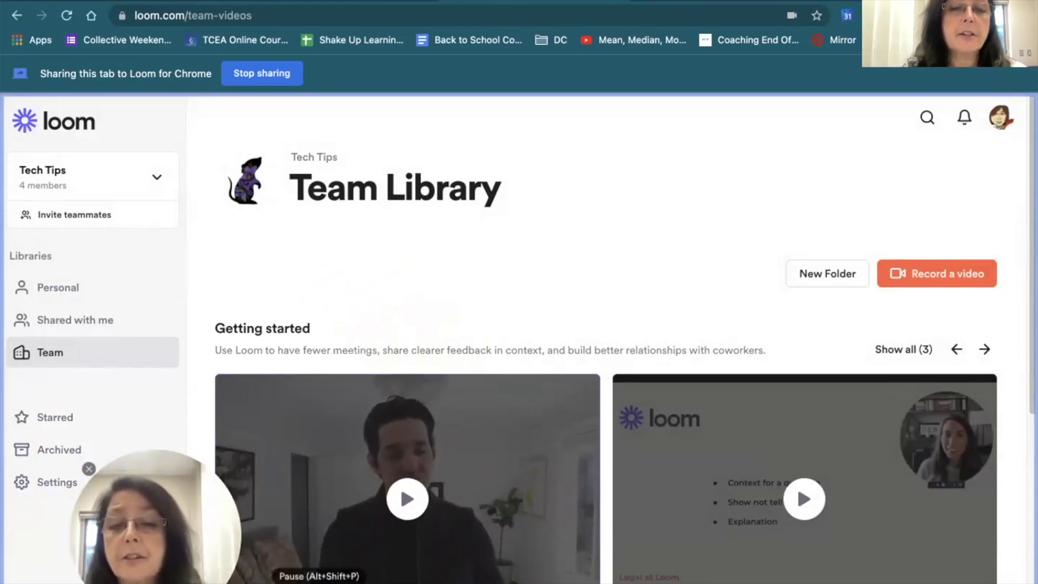
pyautogui.click(319, 582)
pyautogui.click(319, 582)
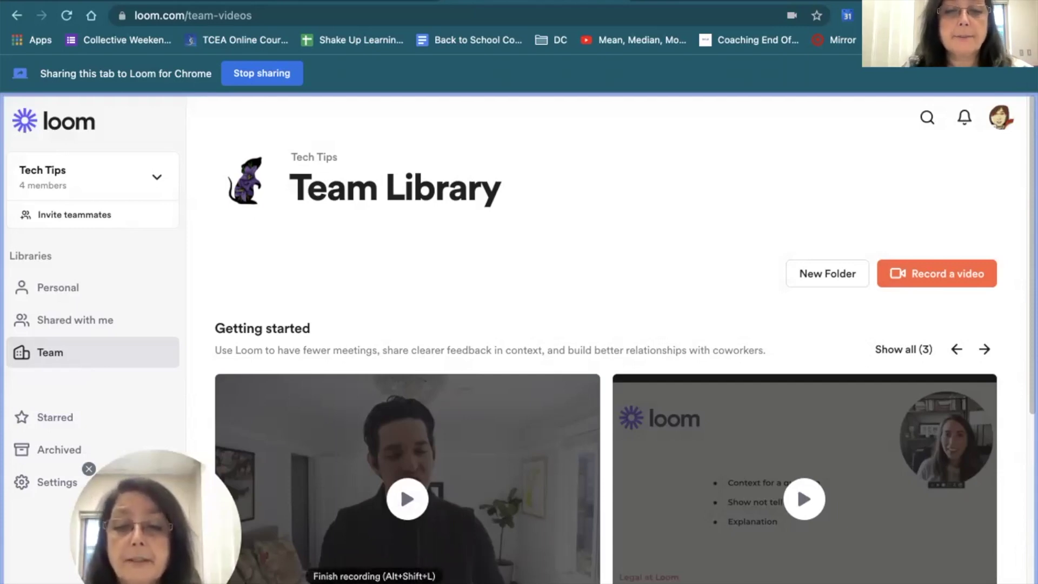
# - Expand the Settings options, shift the camera bubble slightly upward, and view the notifications
pyautogui.click(23, 485)
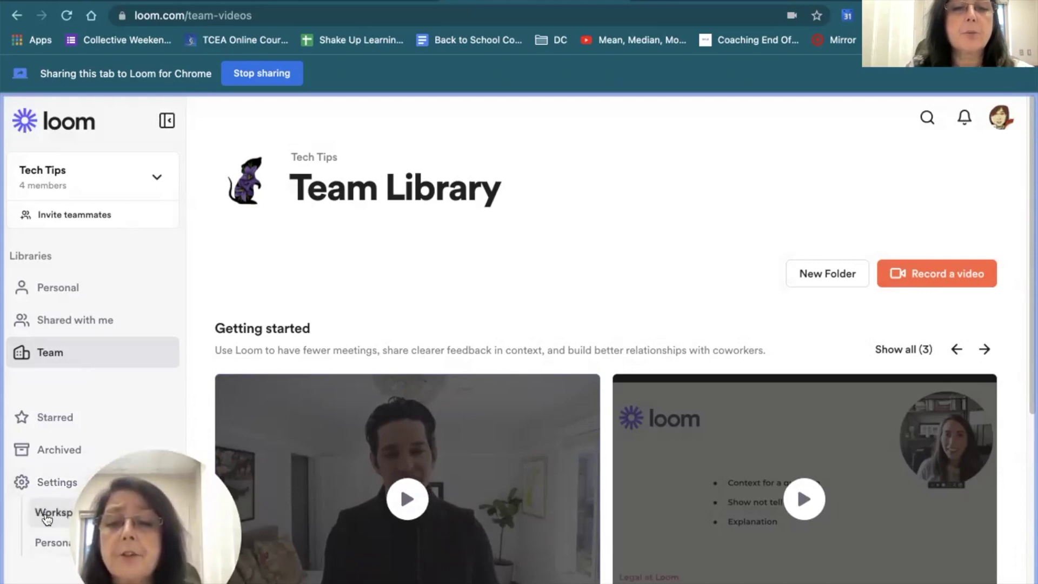
pyautogui.moveTo(193, 500); pyautogui.dragTo(183, 476)
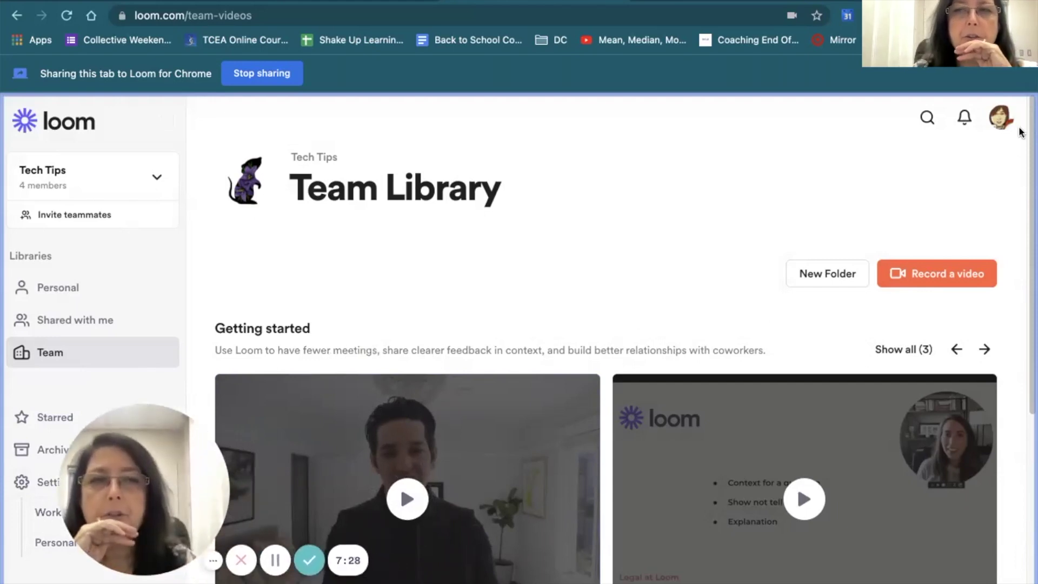
pyautogui.click(964, 118)
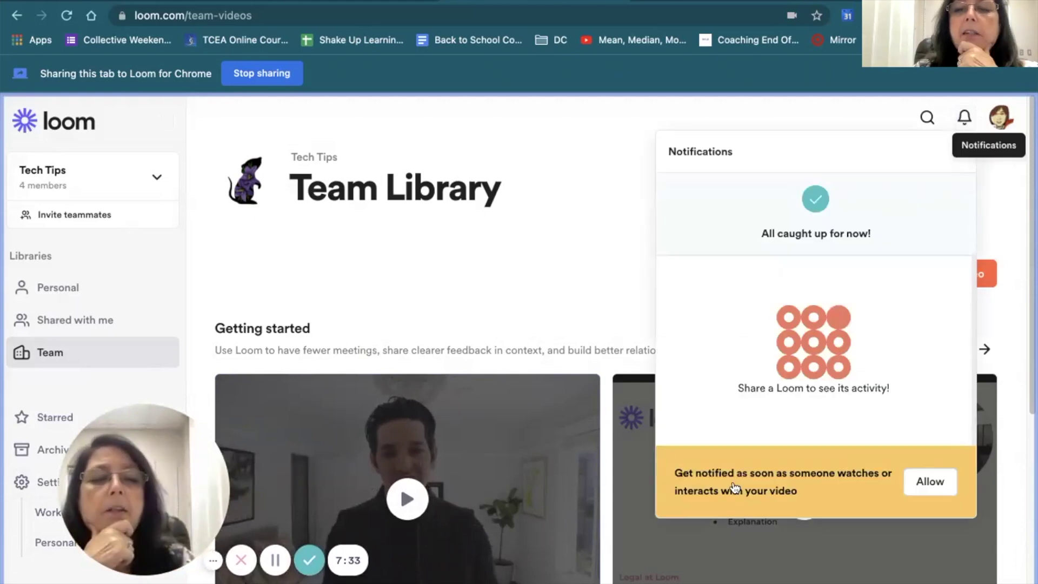